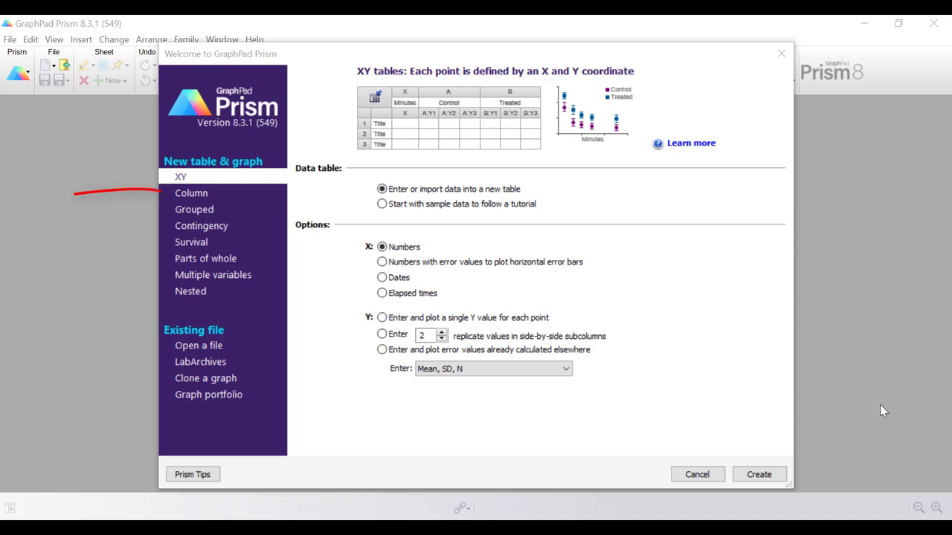
Create a Column table for replicate values stacked into columns, and fill groups titled Cats, Dogs and Mice with six values each.
{"action": "left_click", "coordinate": [211, 194]}
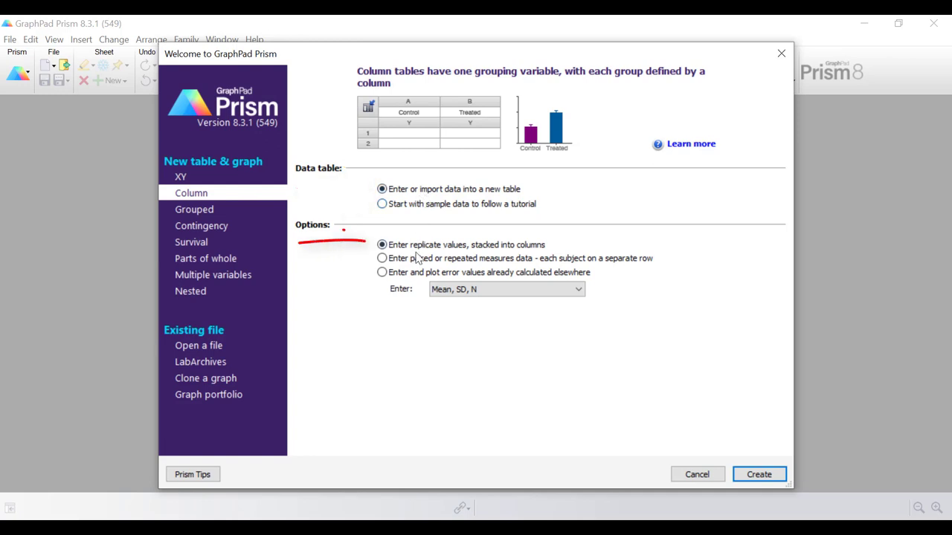
{"action": "left_click", "coordinate": [752, 478]}
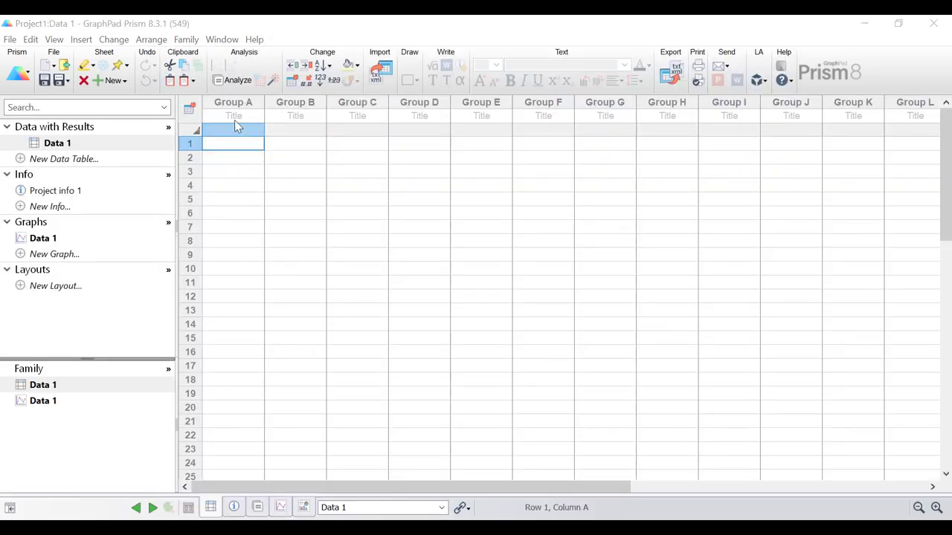
{"action": "left_click", "coordinate": [235, 117]}
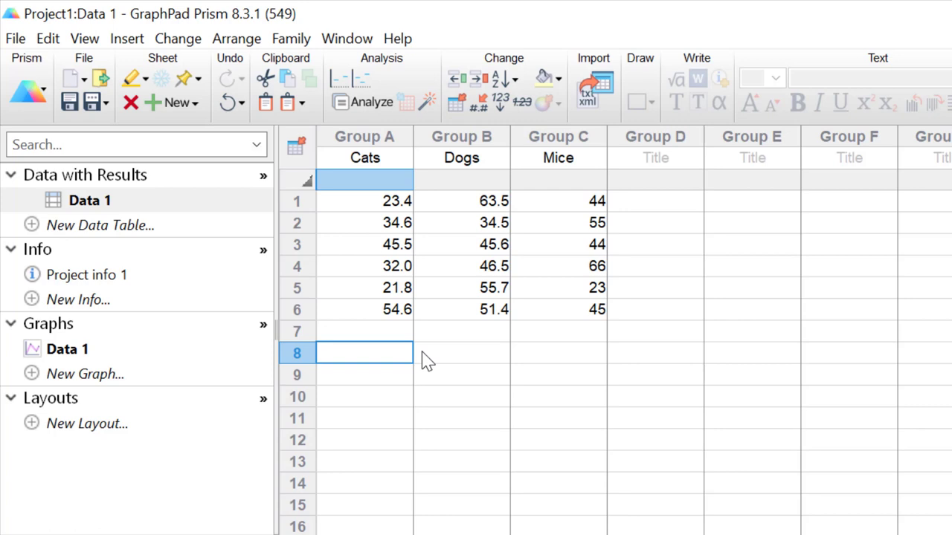
Plot the Data 1 table as a Before-after graph of individual values with symbols and lines.
{"action": "left_click", "coordinate": [67, 349]}
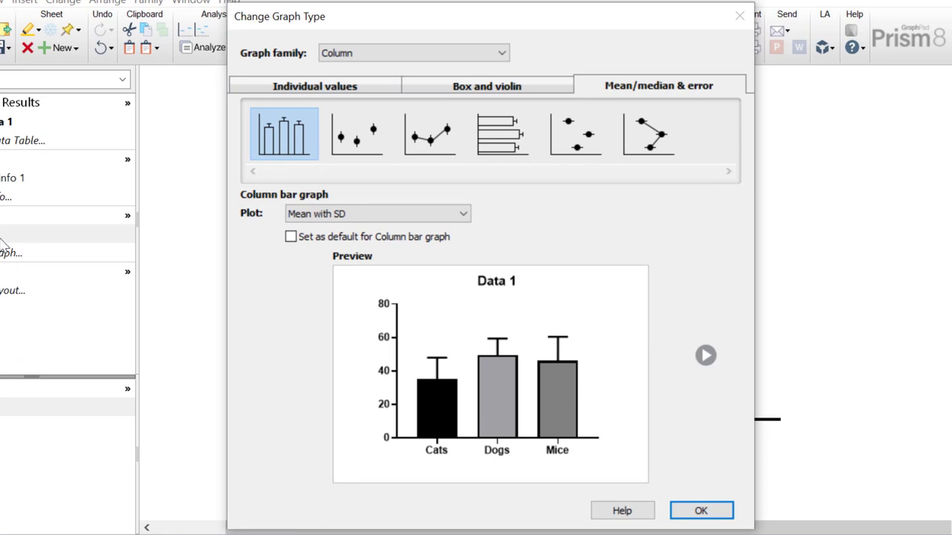
{"action": "left_click", "coordinate": [346, 89]}
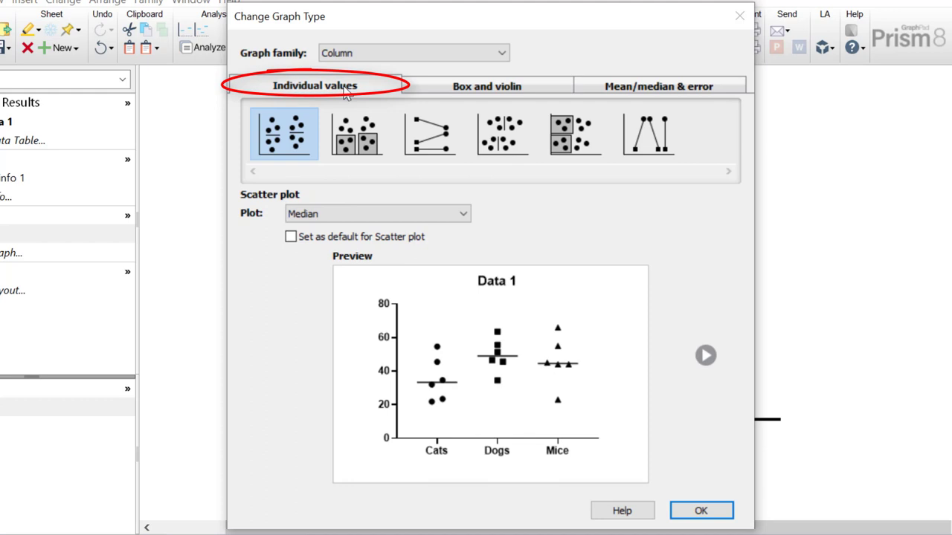
{"action": "left_click", "coordinate": [443, 133]}
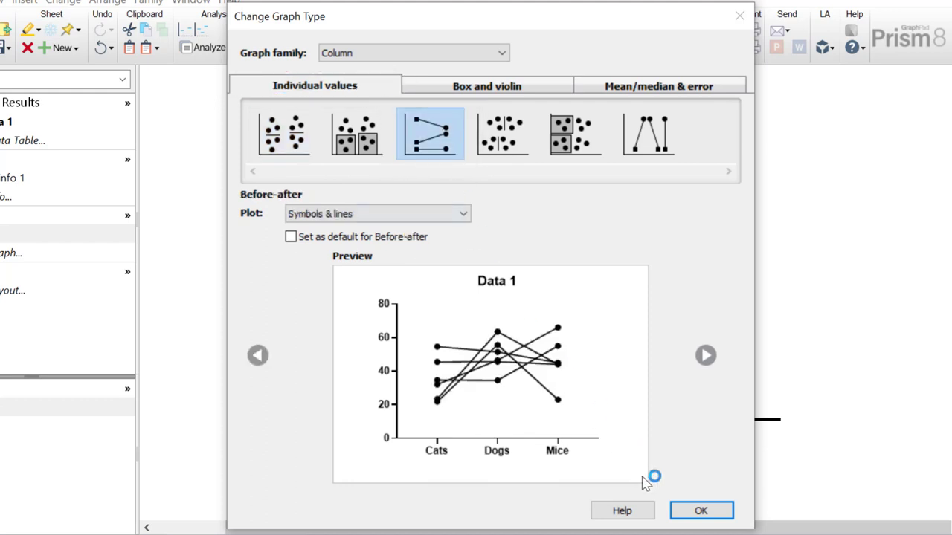
{"action": "left_click", "coordinate": [706, 513]}
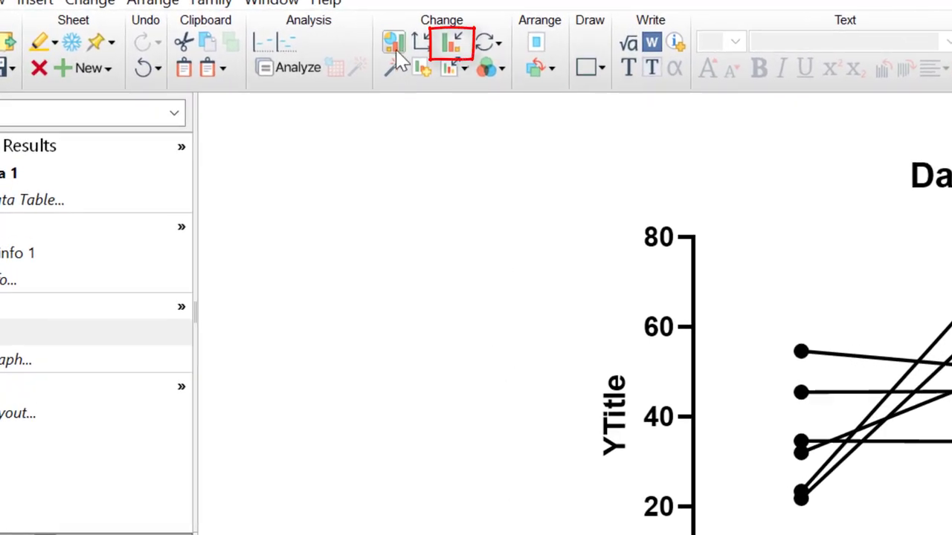
Color the graph's symbols blue for Cats, red for Dogs and green for Mice.
{"action": "left_click", "coordinate": [450, 45]}
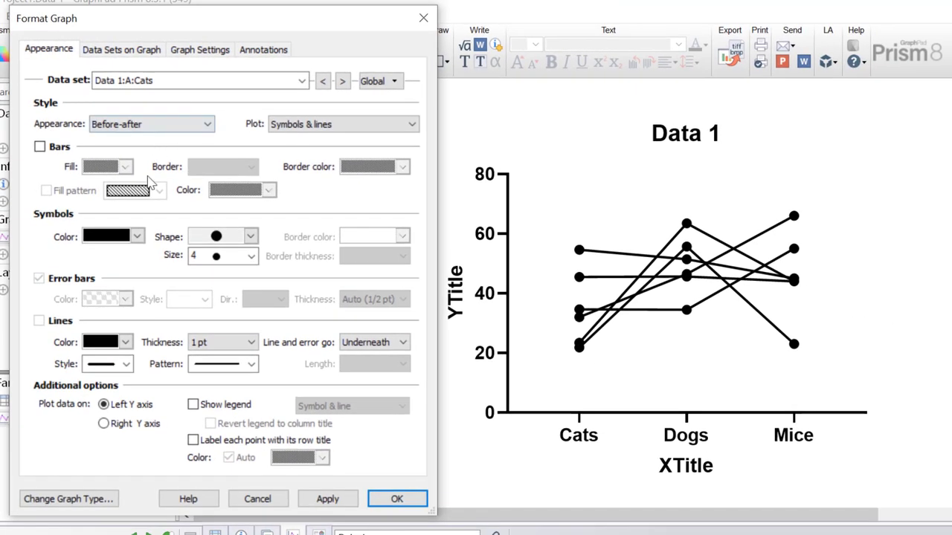
{"action": "left_click", "coordinate": [135, 237]}
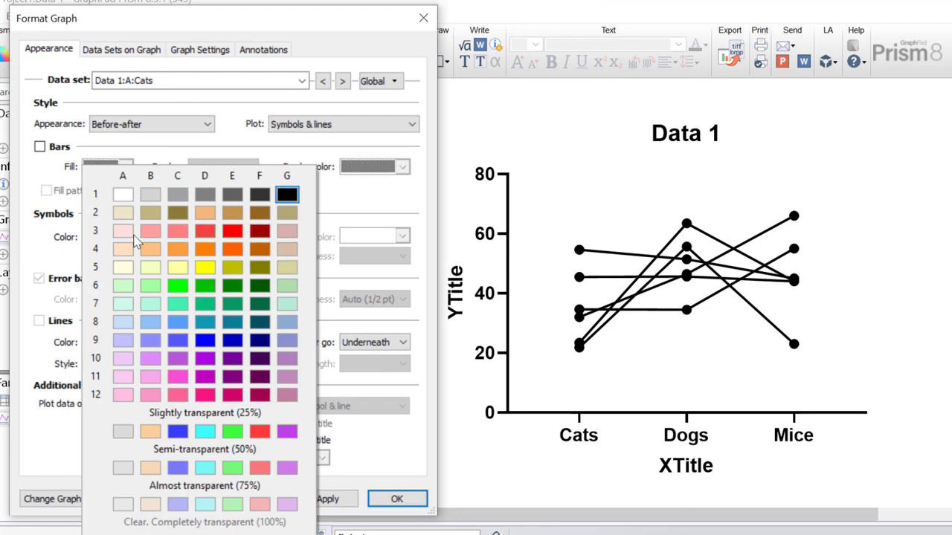
{"action": "left_click", "coordinate": [204, 342]}
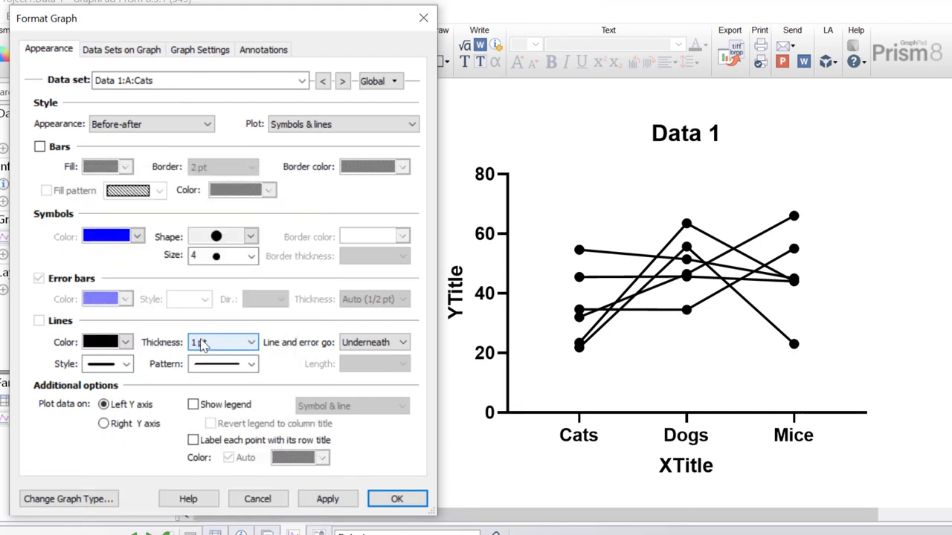
{"action": "left_click", "coordinate": [344, 81]}
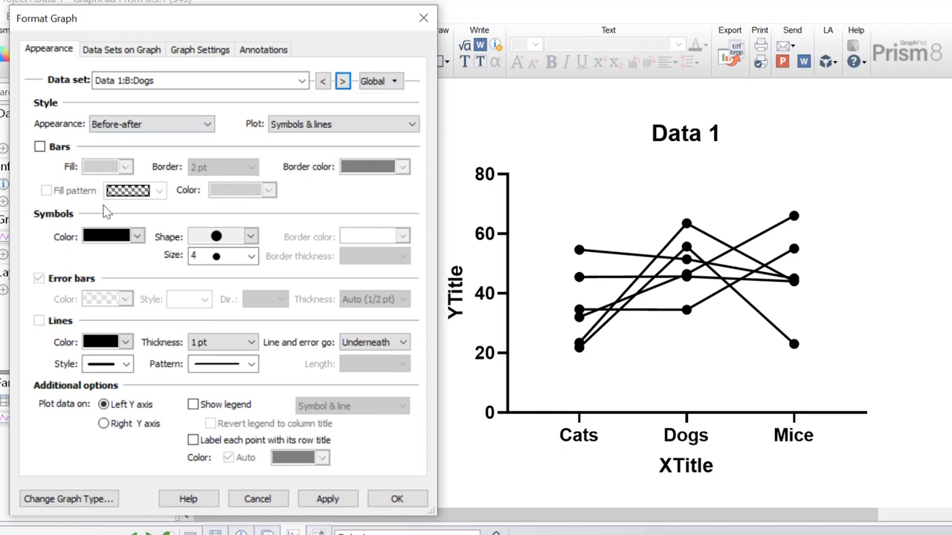
{"action": "left_click", "coordinate": [134, 240]}
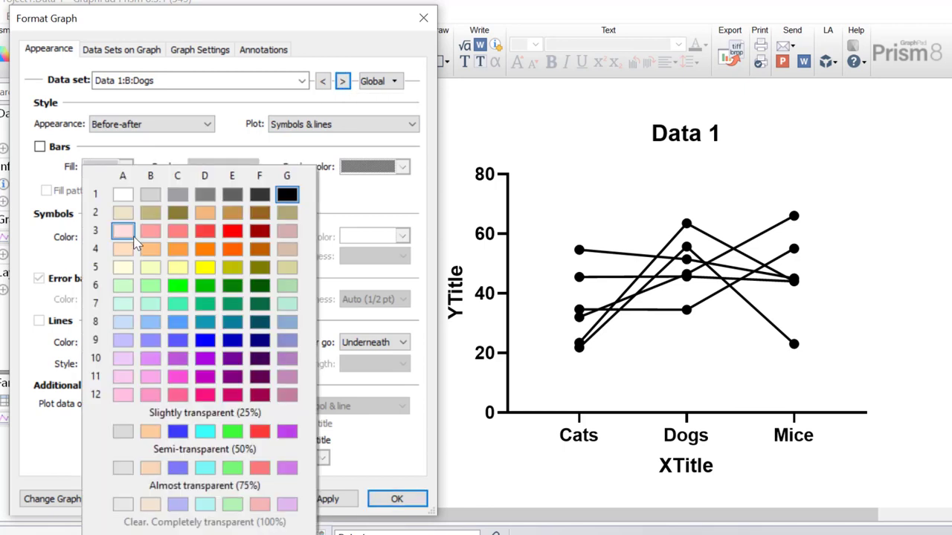
{"action": "left_click", "coordinate": [231, 231]}
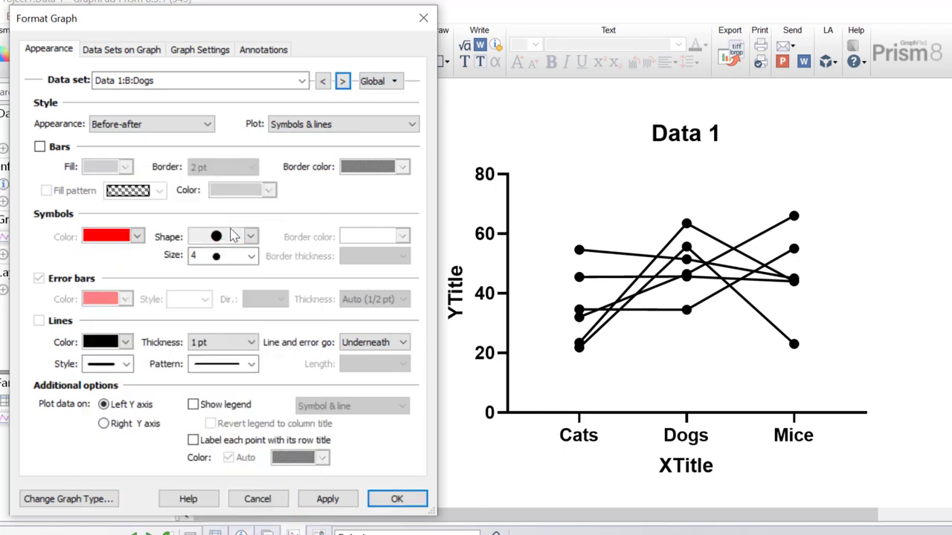
{"action": "left_click", "coordinate": [343, 82]}
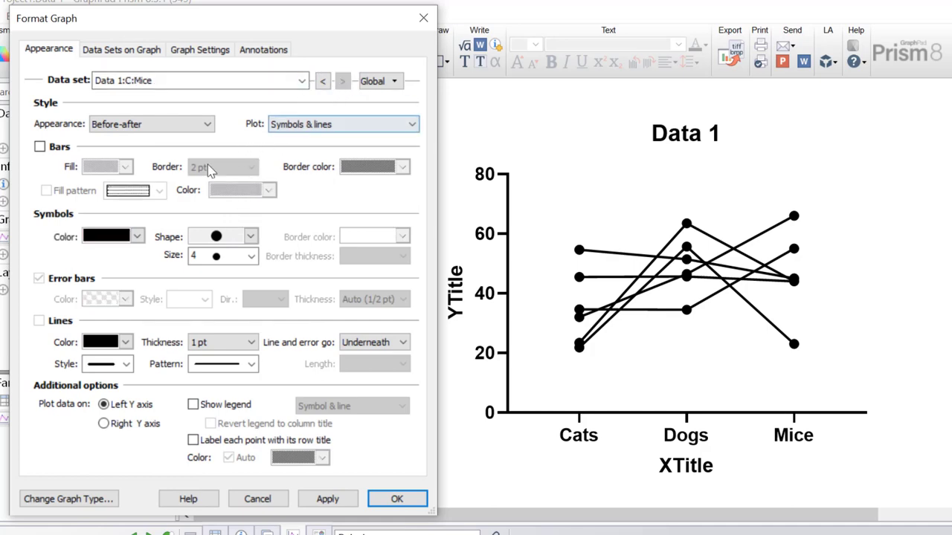
{"action": "left_click", "coordinate": [137, 237]}
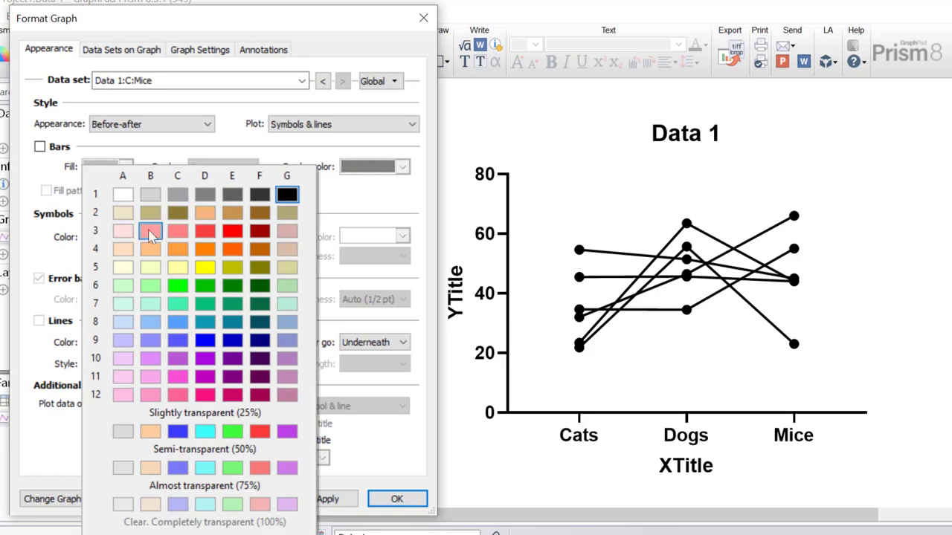
{"action": "left_click", "coordinate": [208, 290]}
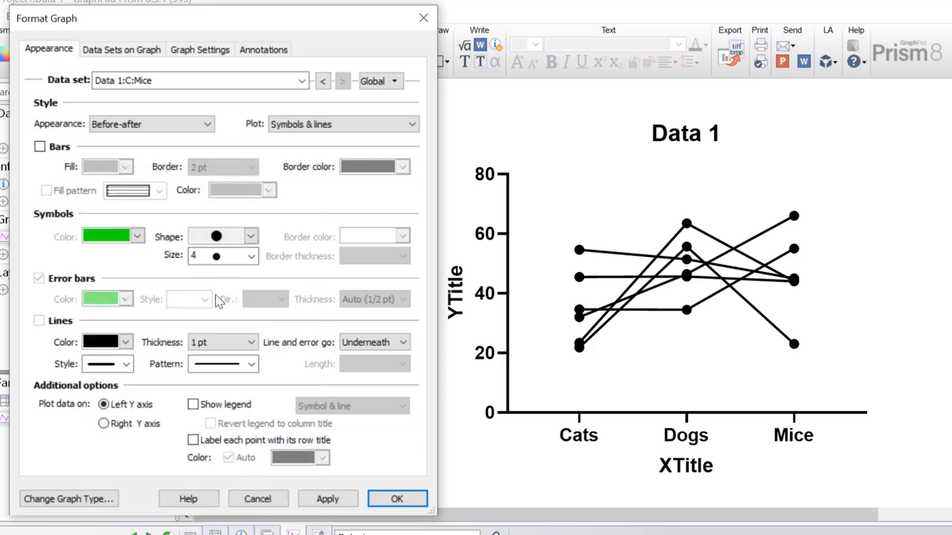
{"action": "left_click", "coordinate": [381, 502]}
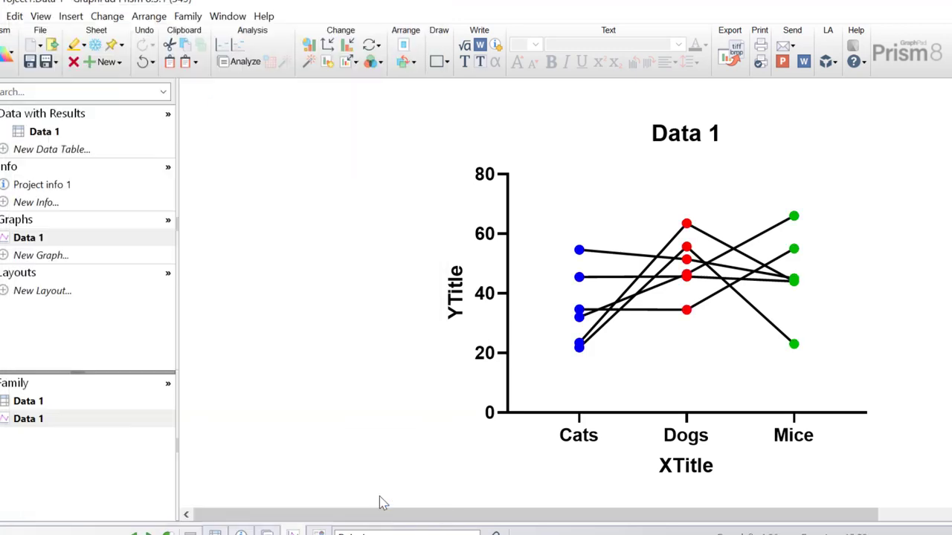
Delete the Y axis title, the X axis title and the main title from the before-after graph.
{"action": "left_click_drag", "start_coordinate": [414, 523], "coordinate": [511, 523]}
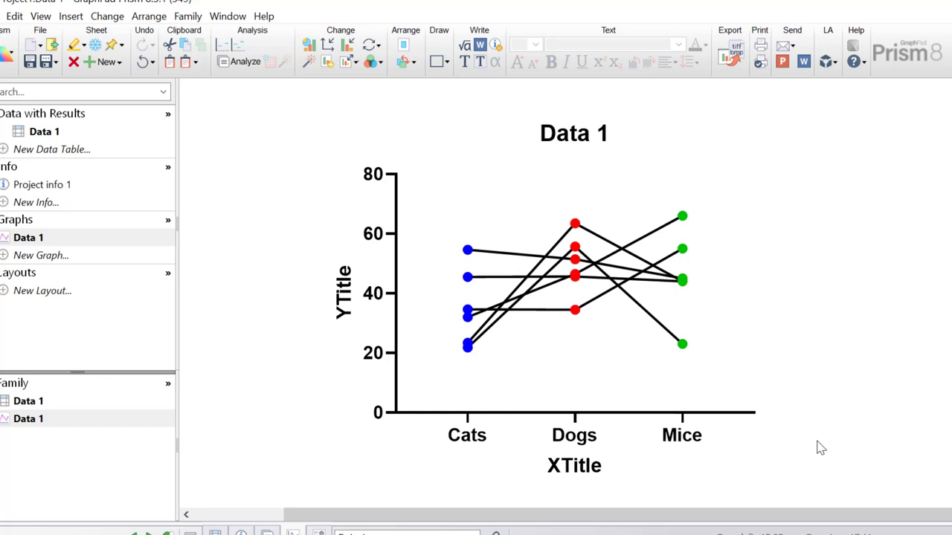
{"action": "left_click", "coordinate": [343, 294]}
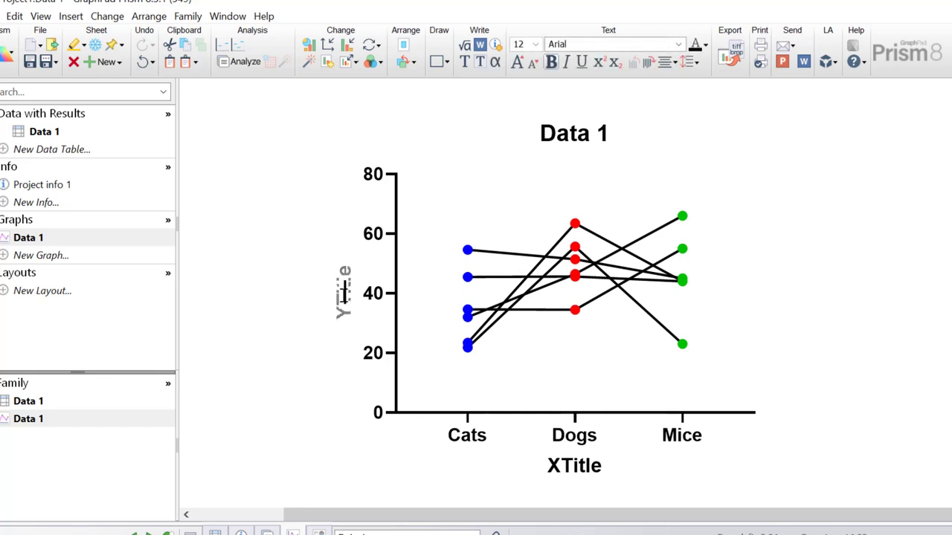
{"action": "left_click", "coordinate": [577, 466]}
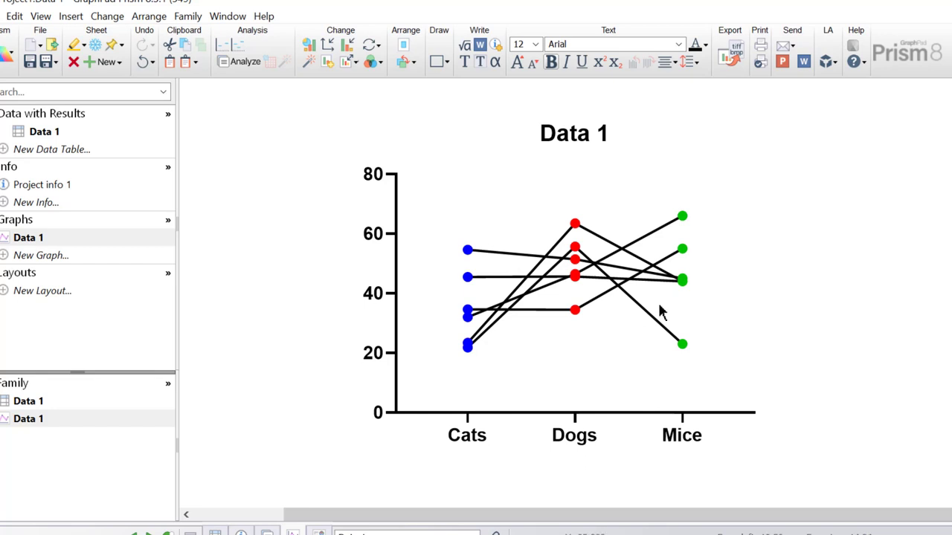
{"action": "left_click", "coordinate": [570, 121]}
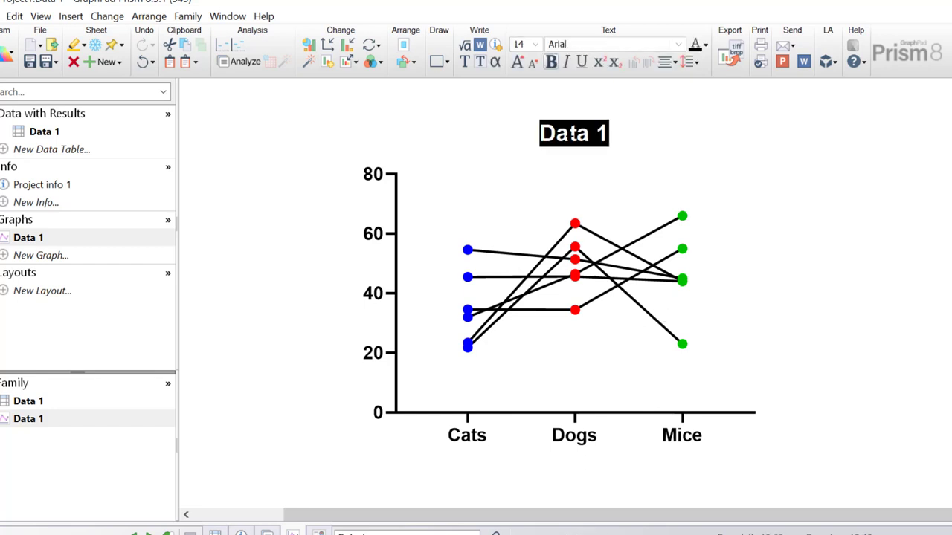
{"action": "key", "text": "Delete"}
{"action": "left_click", "coordinate": [770, 162]}
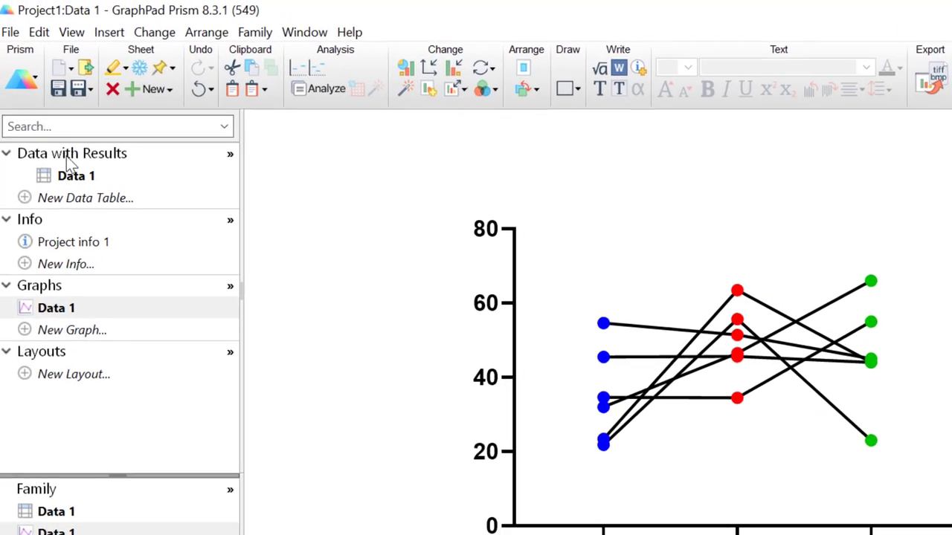
Duplicate the Data 1 table and rename the copy as Box-and-whisker.
{"action": "right_click", "coordinate": [74, 185]}
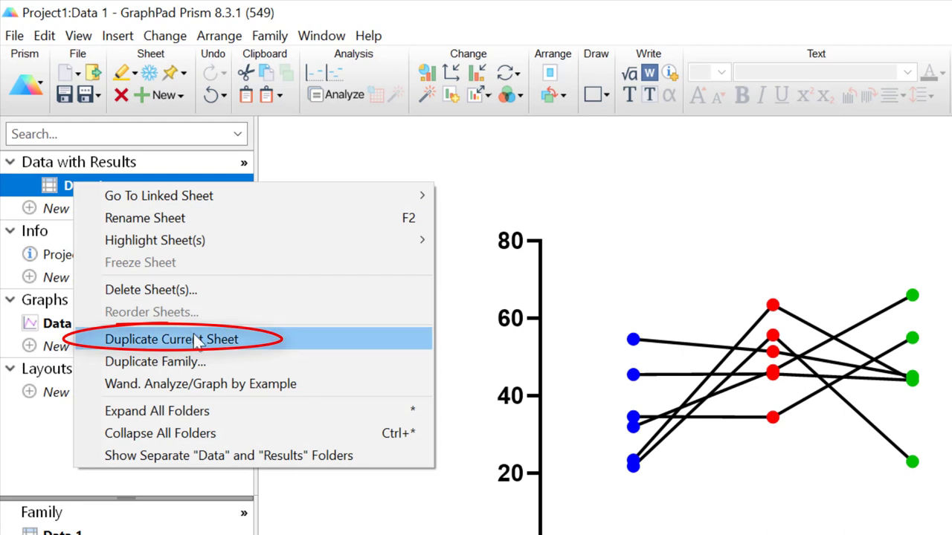
{"action": "left_click", "coordinate": [270, 337]}
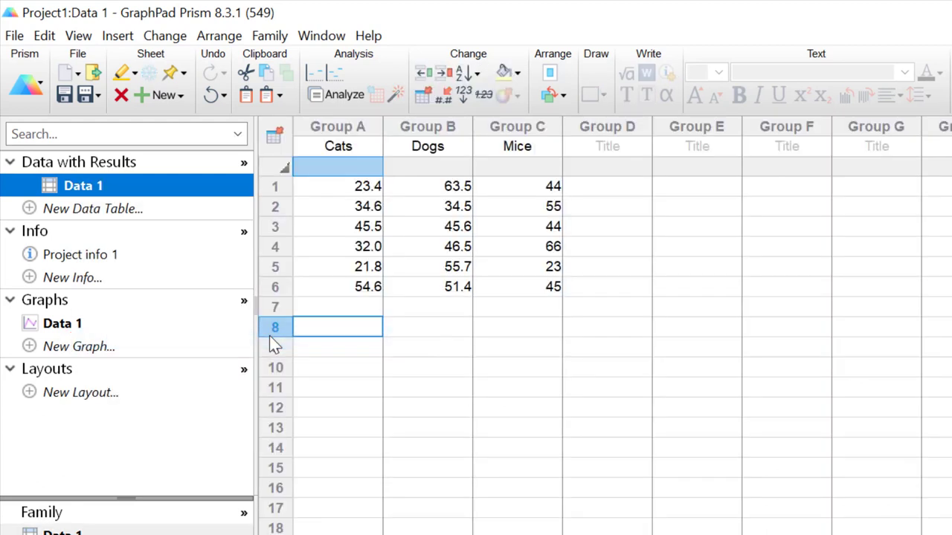
{"action": "left_click", "coordinate": [111, 211]}
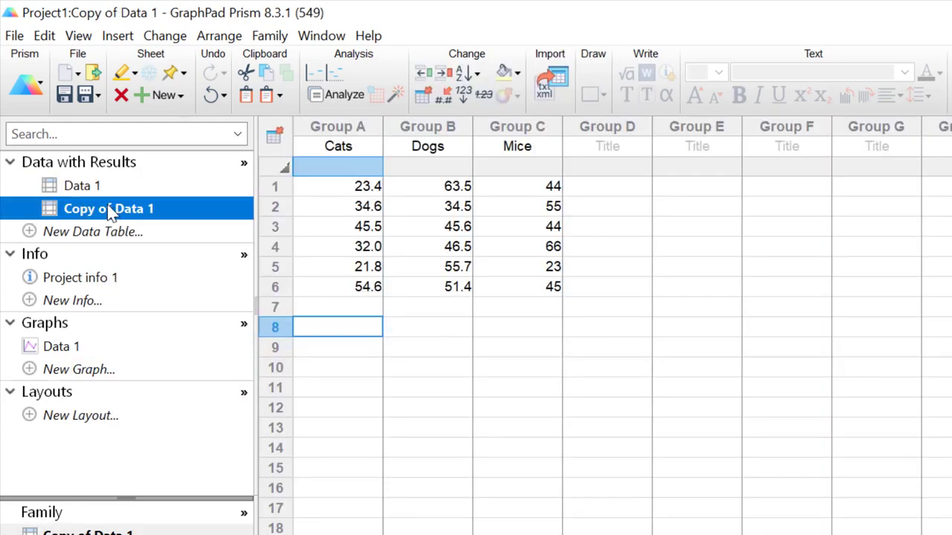
{"action": "left_click", "coordinate": [111, 211]}
{"action": "type", "text": "B"}
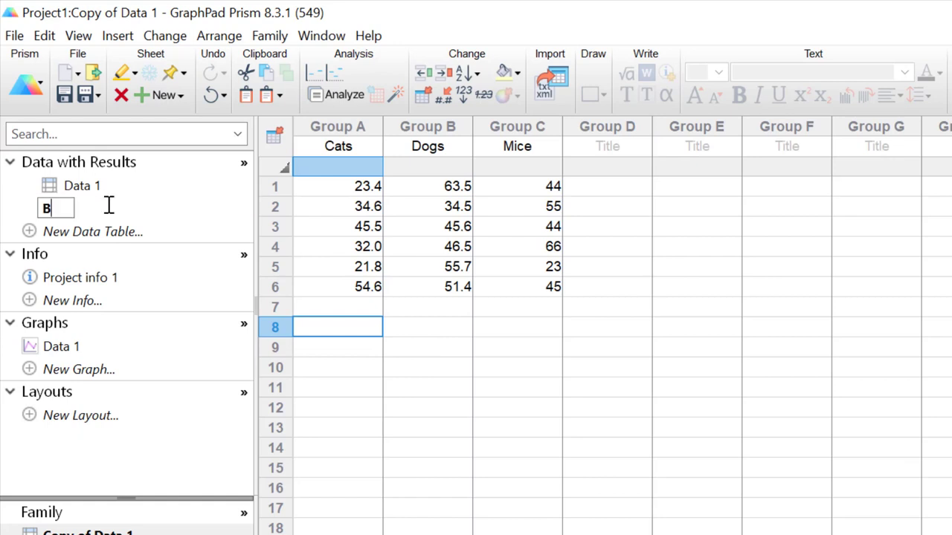
{"action": "type", "text": "ox-and-"}
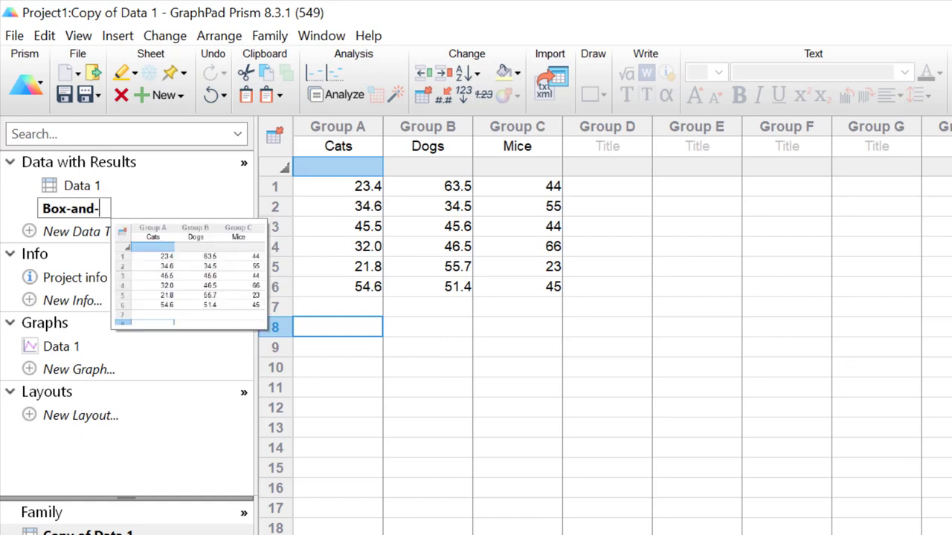
{"action": "type", "text": "whisker"}
{"action": "left_click", "coordinate": [414, 338]}
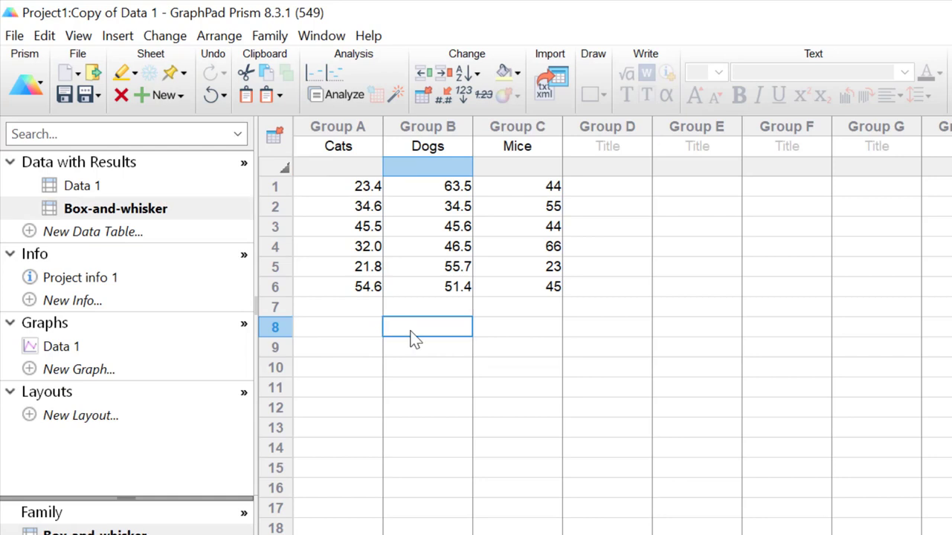
Rename the original Data 1 table as Before and after.
{"action": "left_click", "coordinate": [85, 189]}
{"action": "left_click", "coordinate": [85, 189]}
{"action": "left_click", "coordinate": [88, 189]}
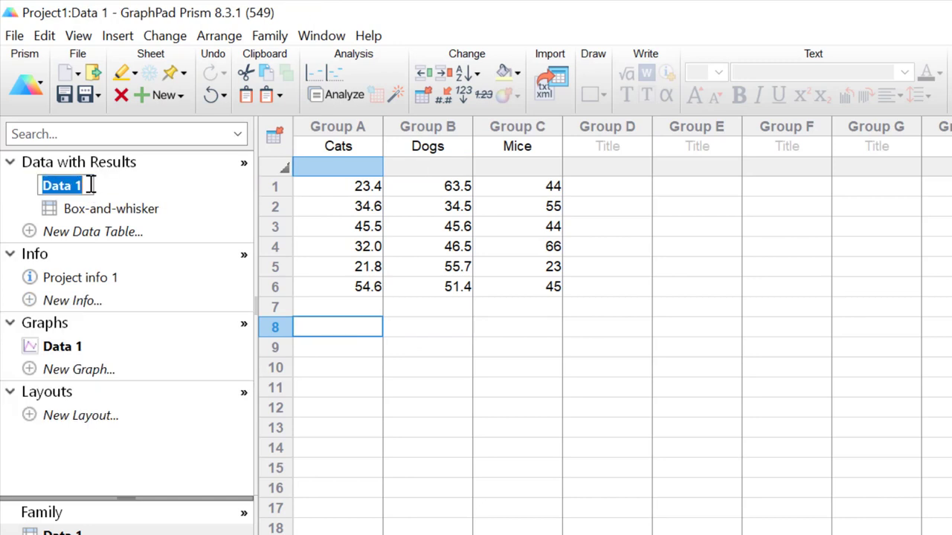
{"action": "type", "text": "Before"}
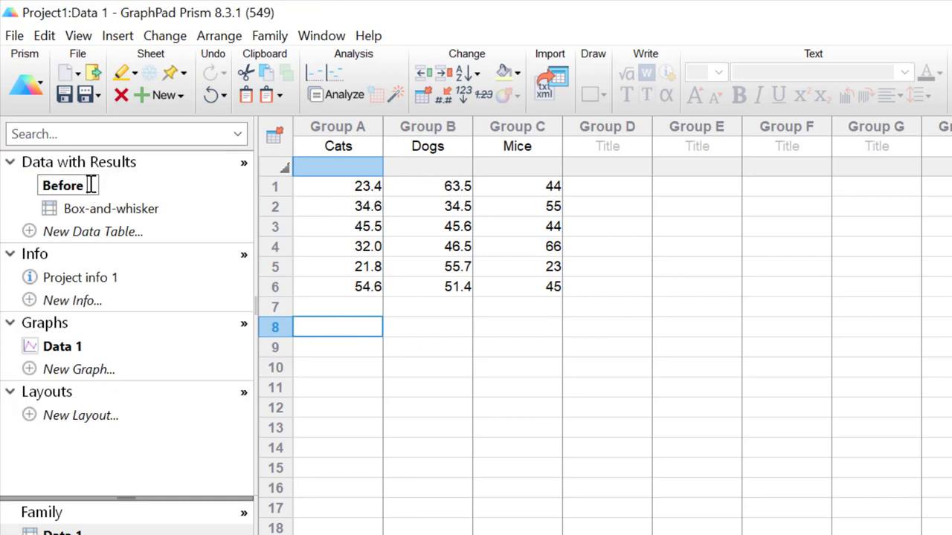
{"action": "type", "text": " and after"}
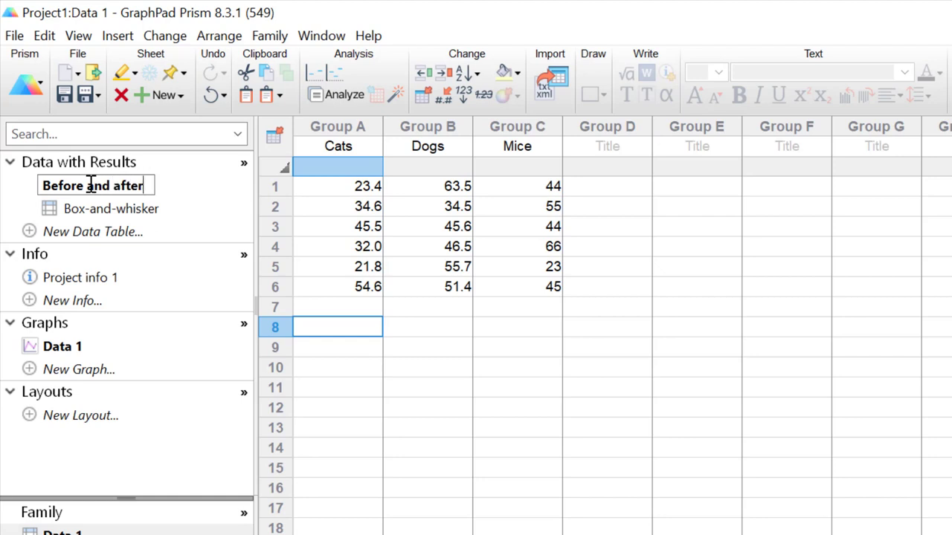
Create a new graph from the Box-and-whisker table as Floating bars (min to max) with a line at the median.
{"action": "left_click", "coordinate": [126, 209]}
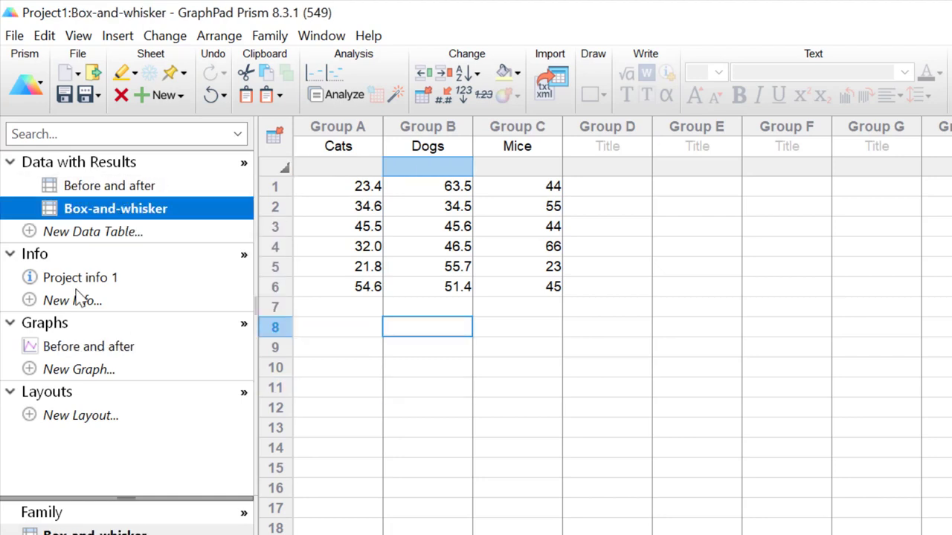
{"action": "left_click", "coordinate": [54, 376]}
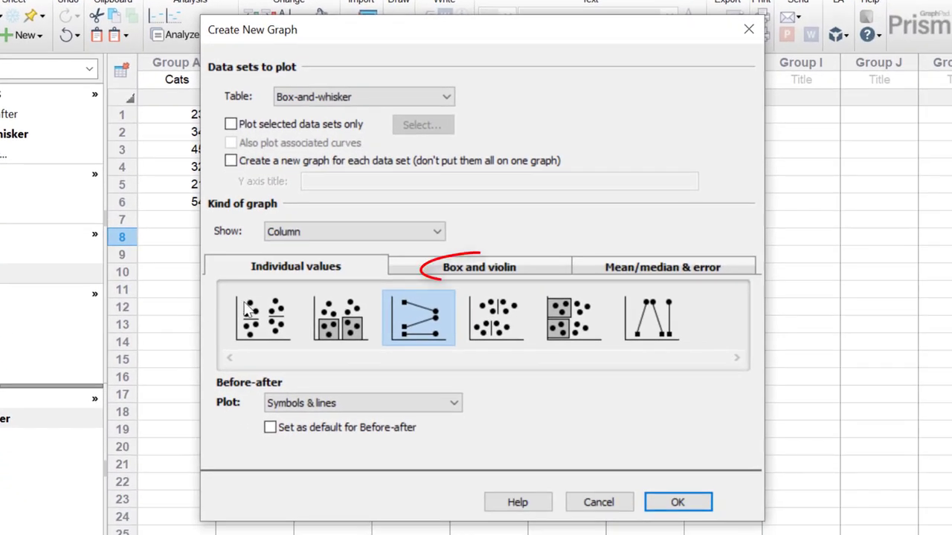
{"action": "left_click", "coordinate": [449, 269]}
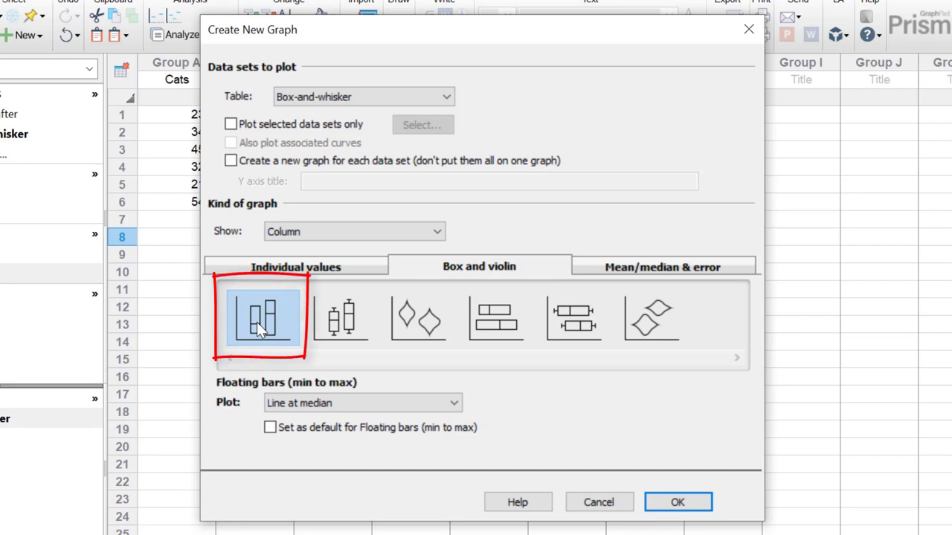
{"action": "left_click", "coordinate": [663, 506]}
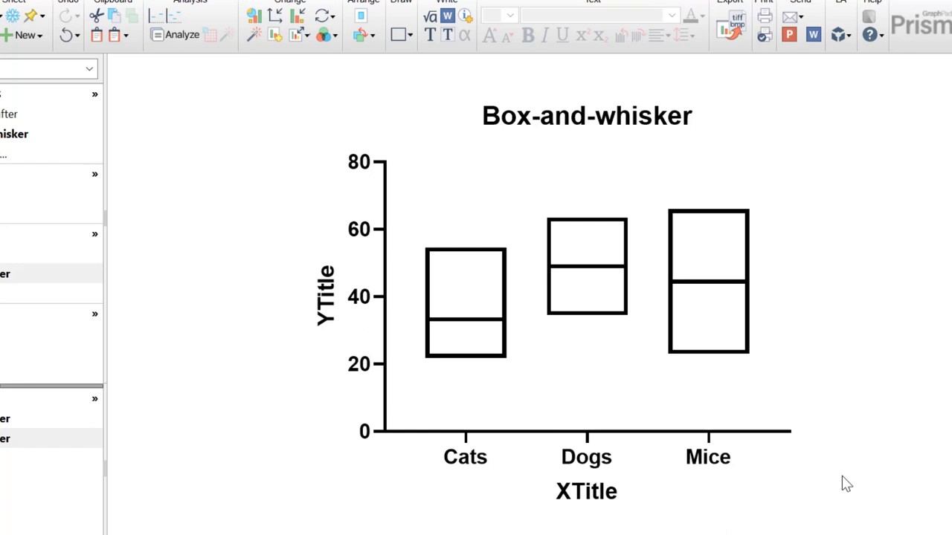
Set the border colors of the floating bars to blue for Cats, red for Dogs and green for Mice.
{"action": "mouse_move", "coordinate": [739, 334]}
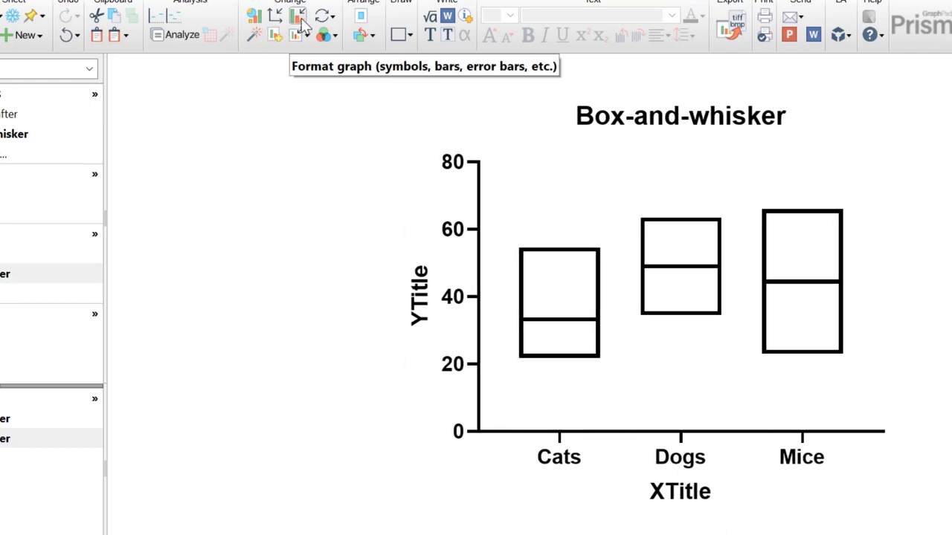
{"action": "left_click", "coordinate": [302, 22]}
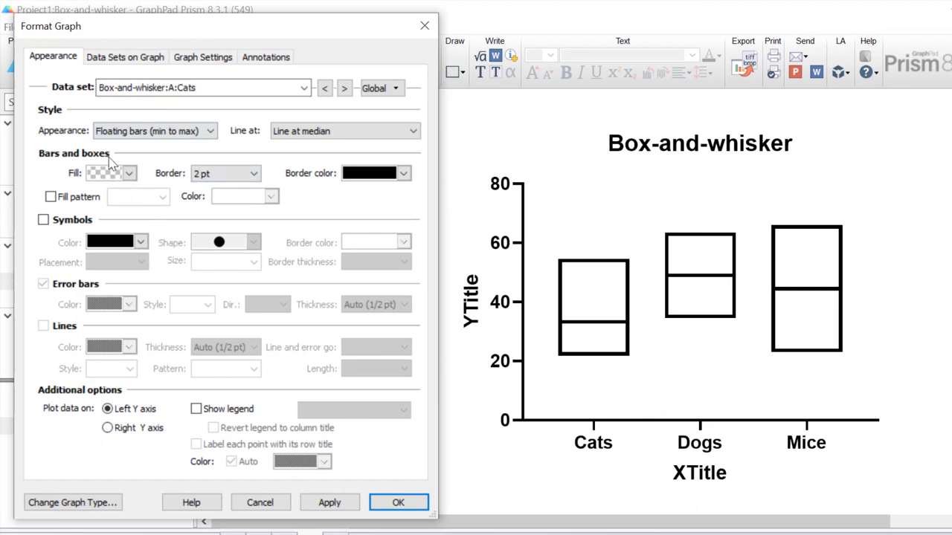
{"action": "left_click", "coordinate": [387, 178]}
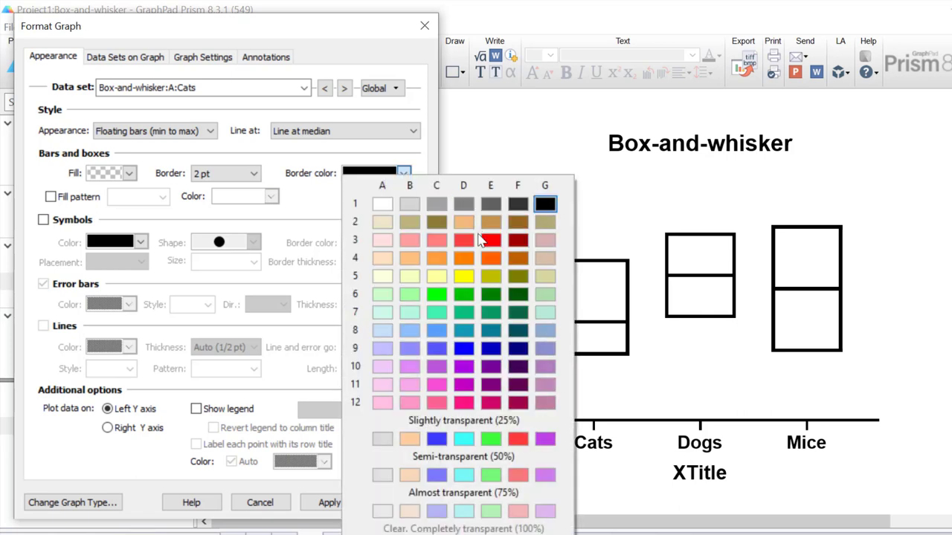
{"action": "left_click", "coordinate": [472, 342]}
{"action": "left_click", "coordinate": [344, 88]}
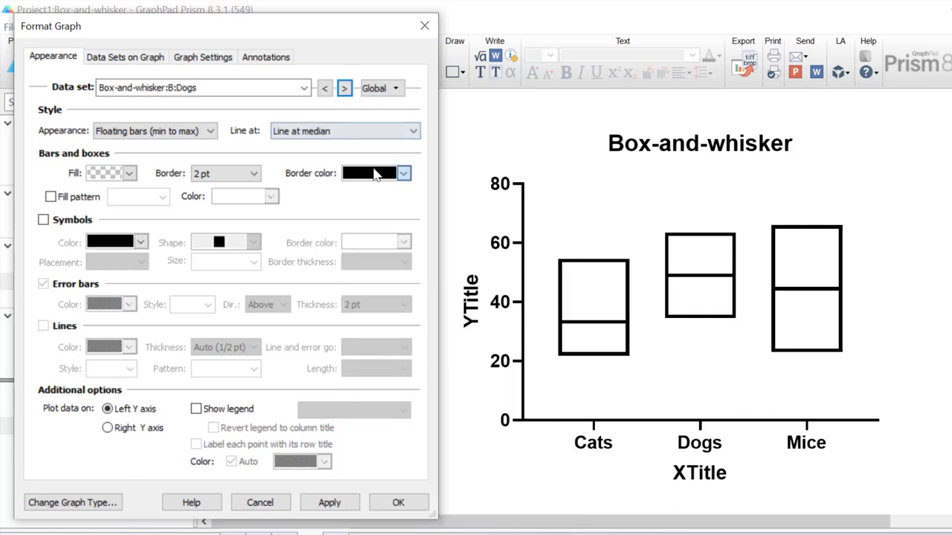
{"action": "left_click", "coordinate": [403, 173]}
{"action": "left_click", "coordinate": [490, 239]}
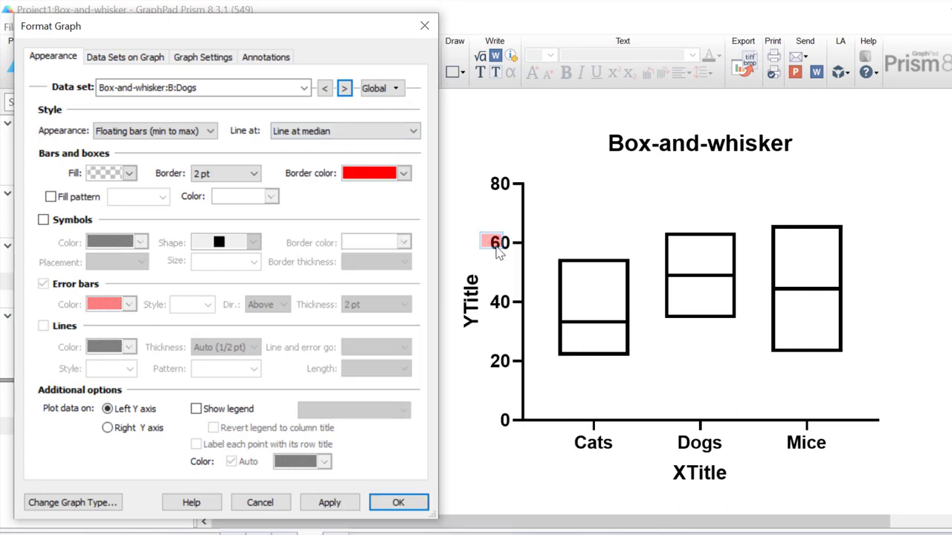
{"action": "left_click", "coordinate": [344, 89]}
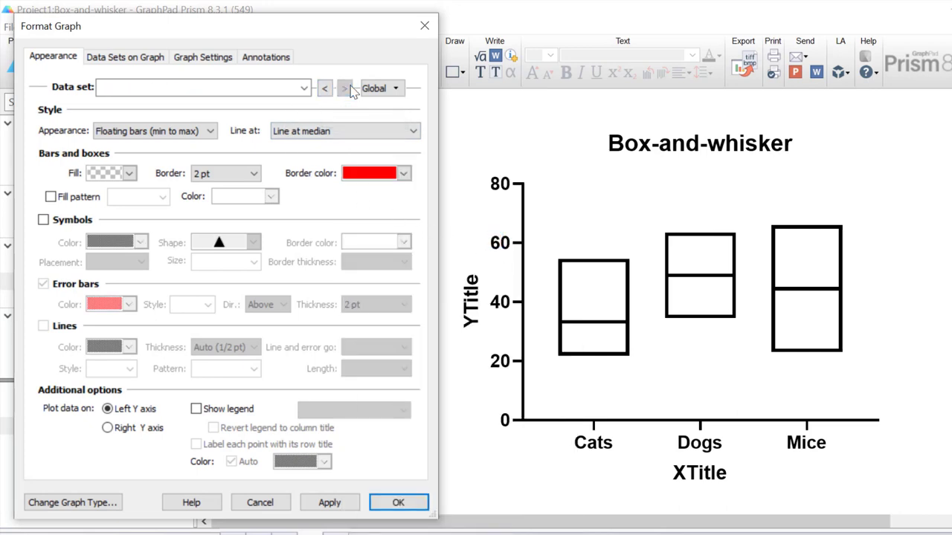
{"action": "left_click", "coordinate": [362, 173]}
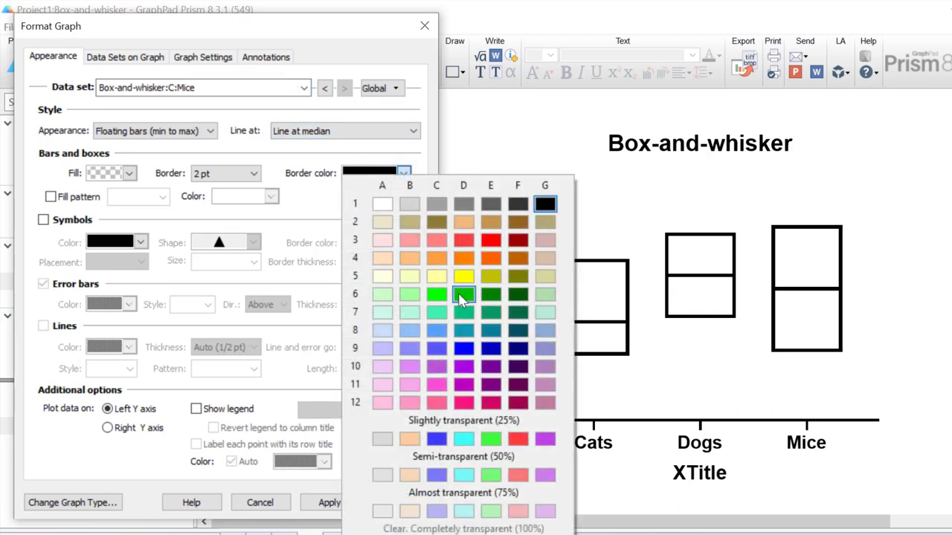
{"action": "left_click", "coordinate": [463, 294]}
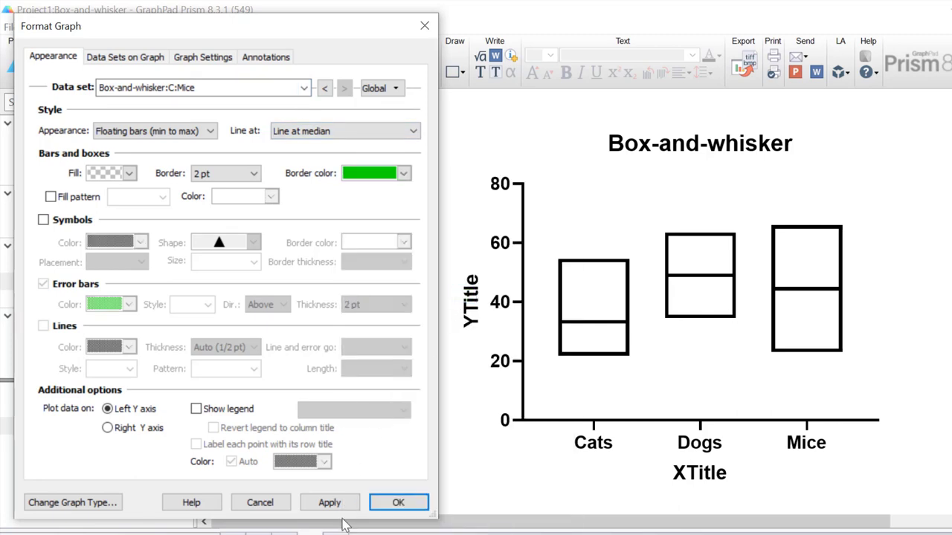
{"action": "left_click", "coordinate": [398, 502]}
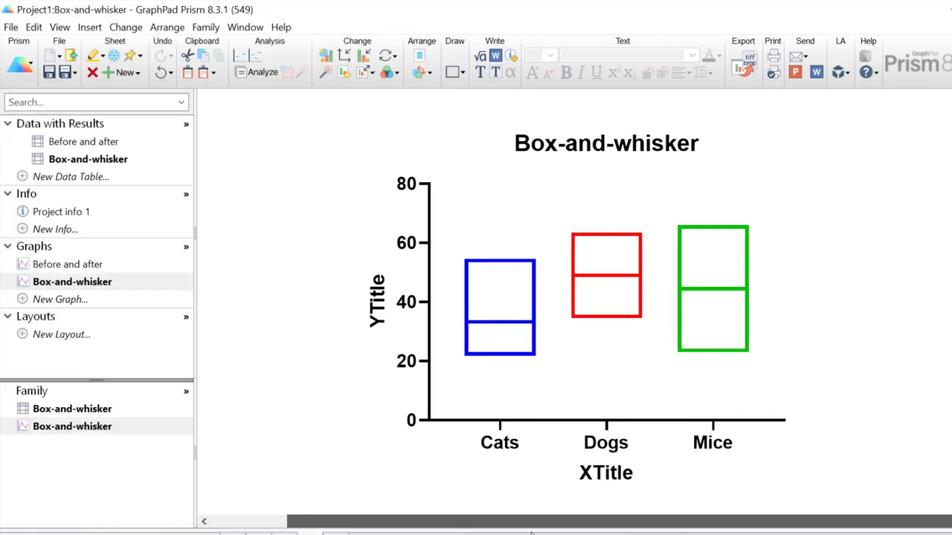
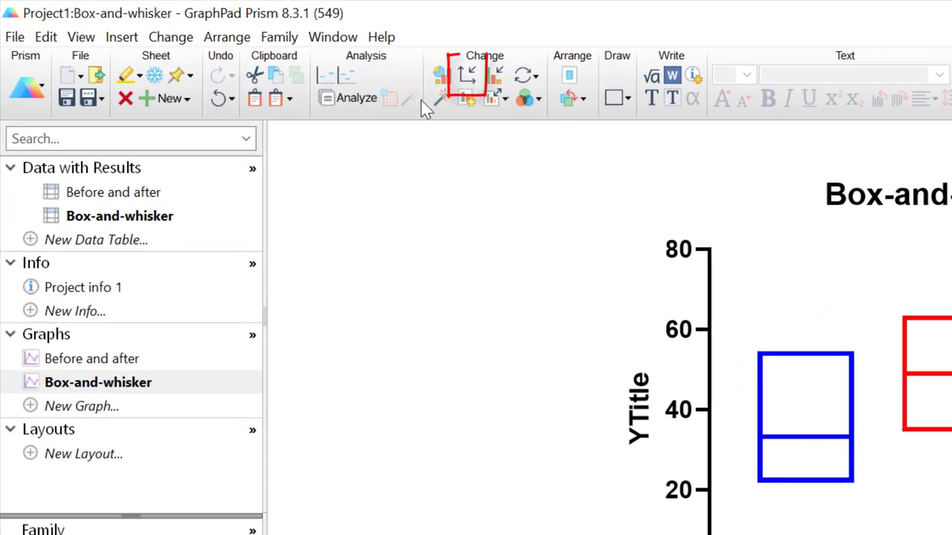
Set the axis thickness of the Box-and-whisker graph to 1/2 pt.
{"action": "left_click", "coordinate": [463, 82]}
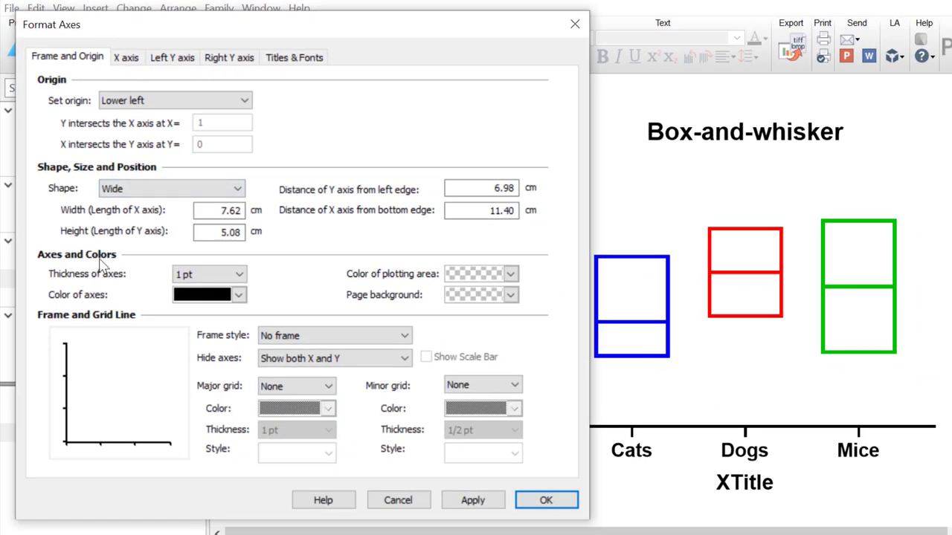
{"action": "left_click", "coordinate": [232, 275]}
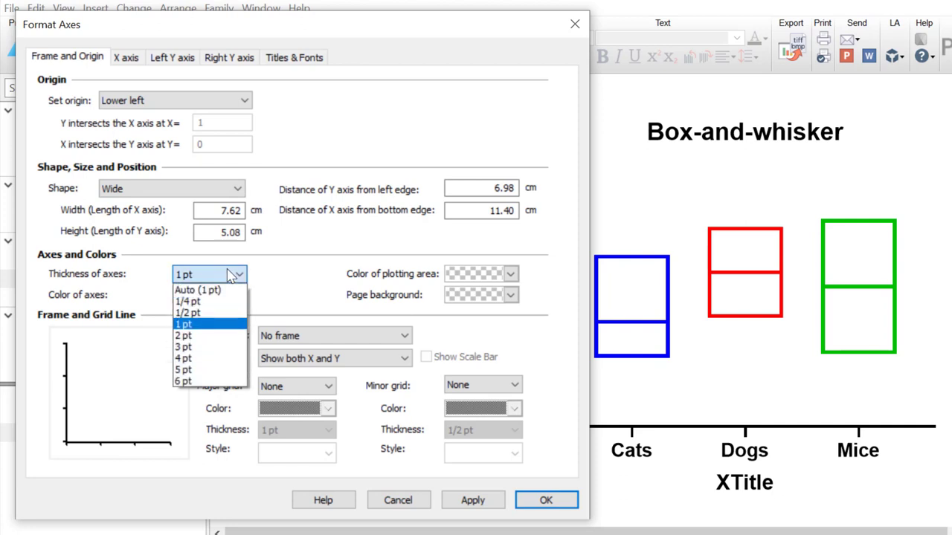
{"action": "left_click", "coordinate": [210, 313]}
{"action": "left_click", "coordinate": [485, 500]}
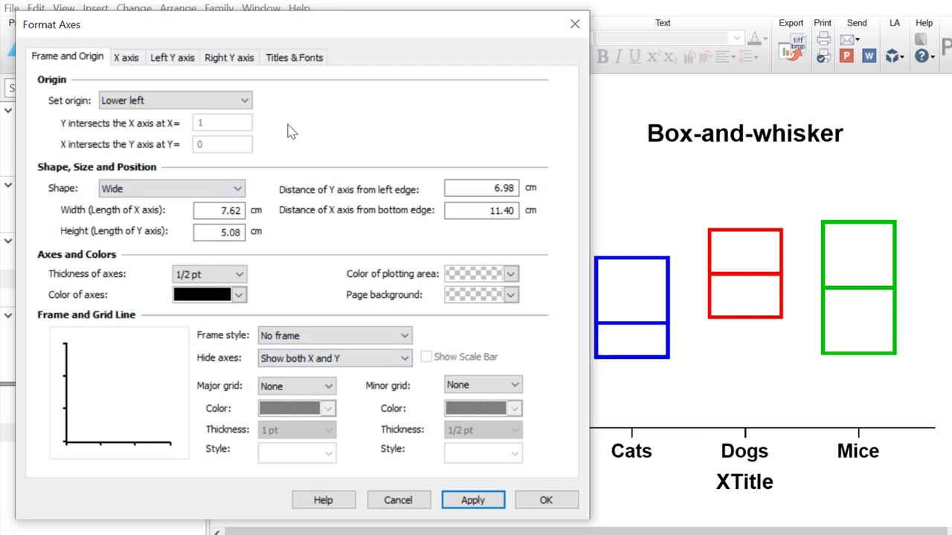
Set the X axis ticks direction and its numbering/labeling location to None.
{"action": "left_click", "coordinate": [128, 60]}
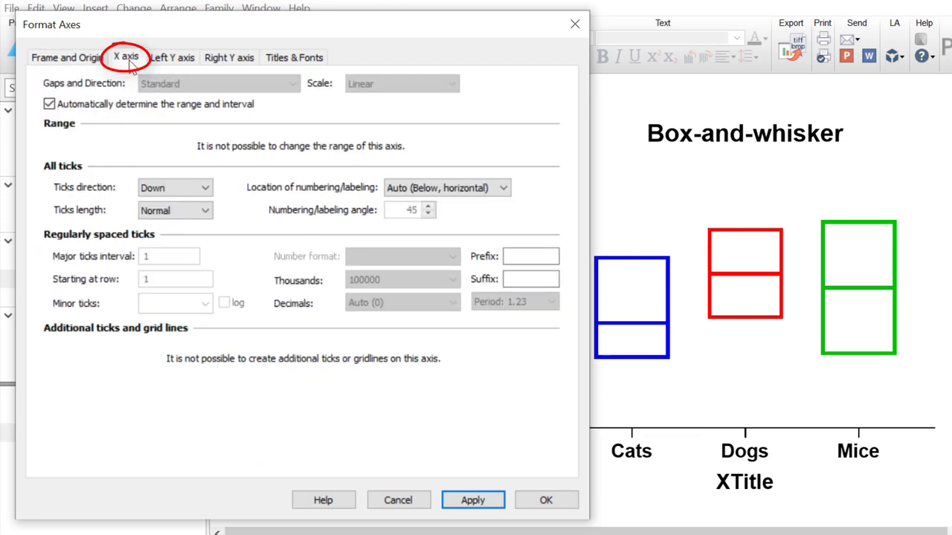
{"action": "left_click", "coordinate": [199, 192]}
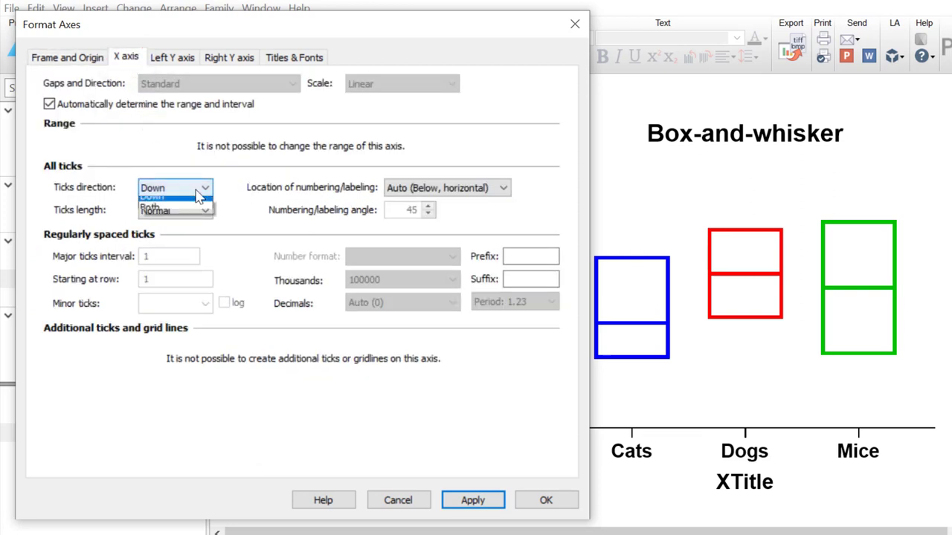
{"action": "left_click", "coordinate": [195, 203]}
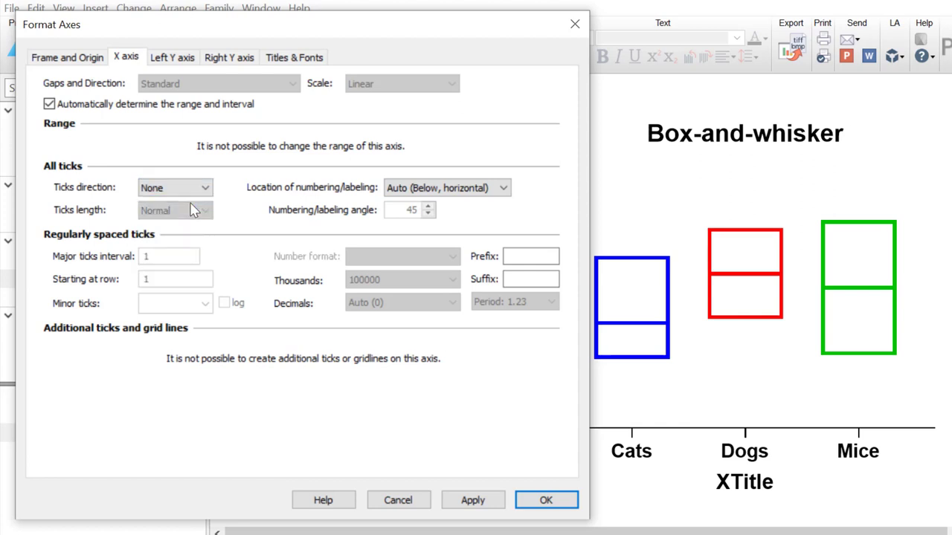
{"action": "left_click", "coordinate": [502, 188]}
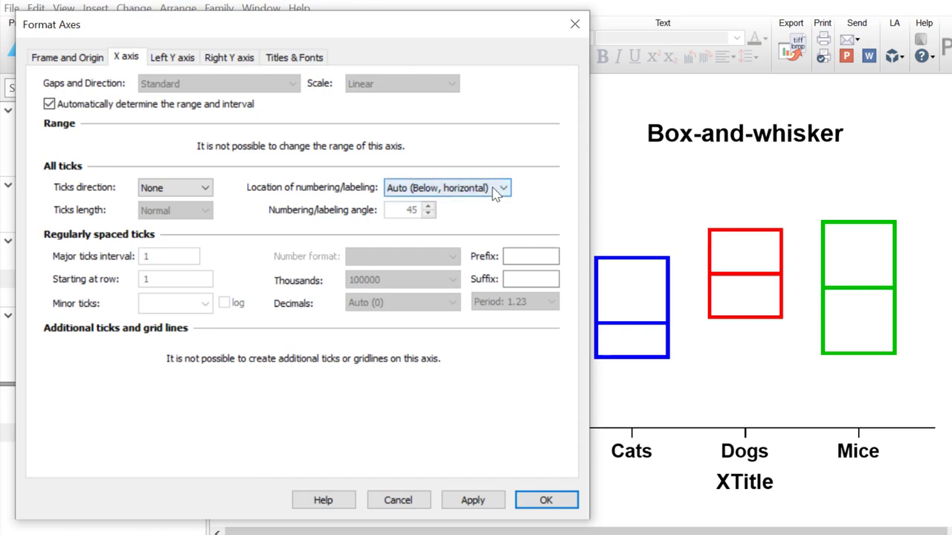
{"action": "left_click", "coordinate": [471, 215]}
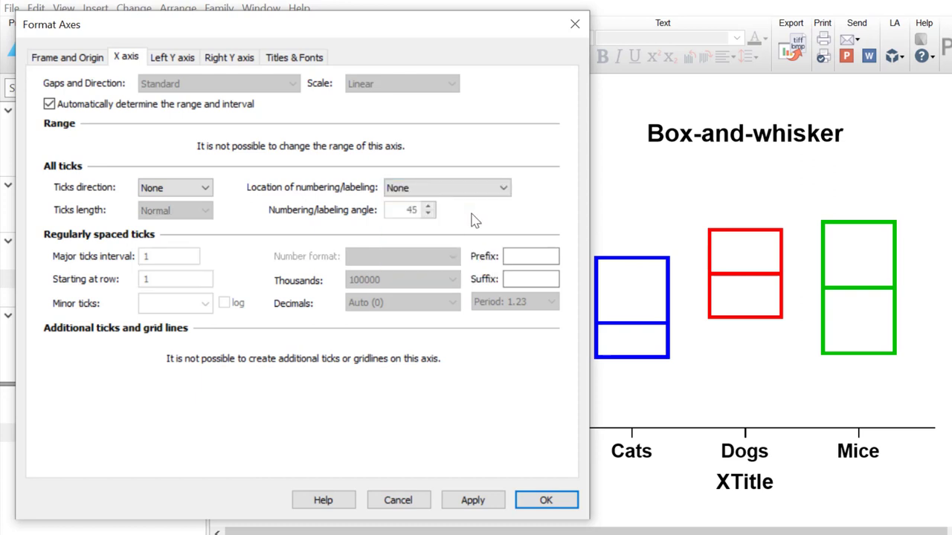
{"action": "left_click", "coordinate": [484, 498]}
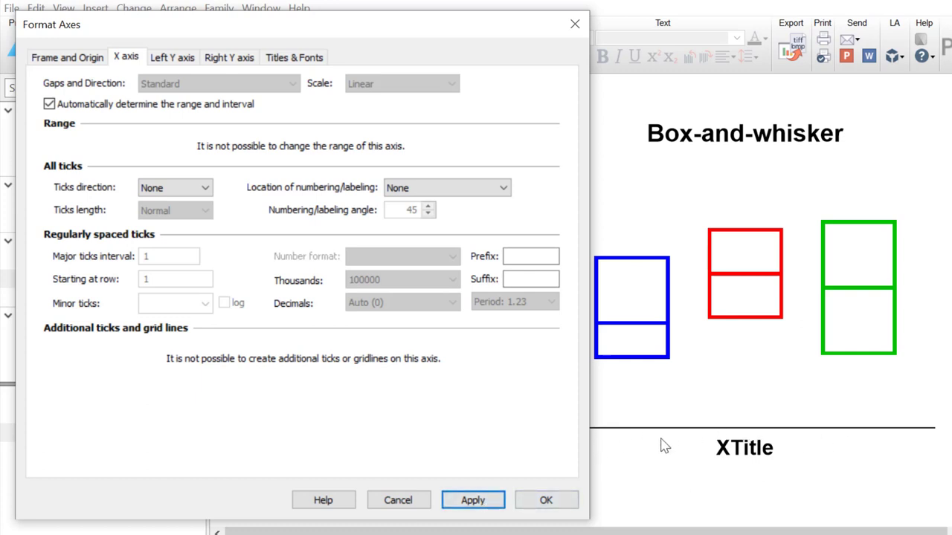
Set the left Y axis ticks direction and its numbering/labeling location to None and accept the axis formatting.
{"action": "left_click", "coordinate": [169, 59]}
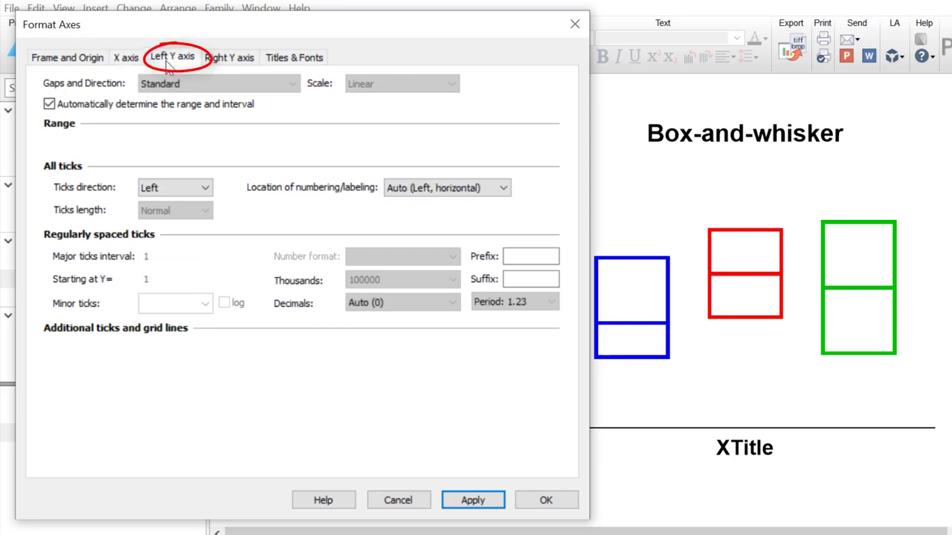
{"action": "left_click", "coordinate": [176, 188]}
{"action": "left_click", "coordinate": [174, 202]}
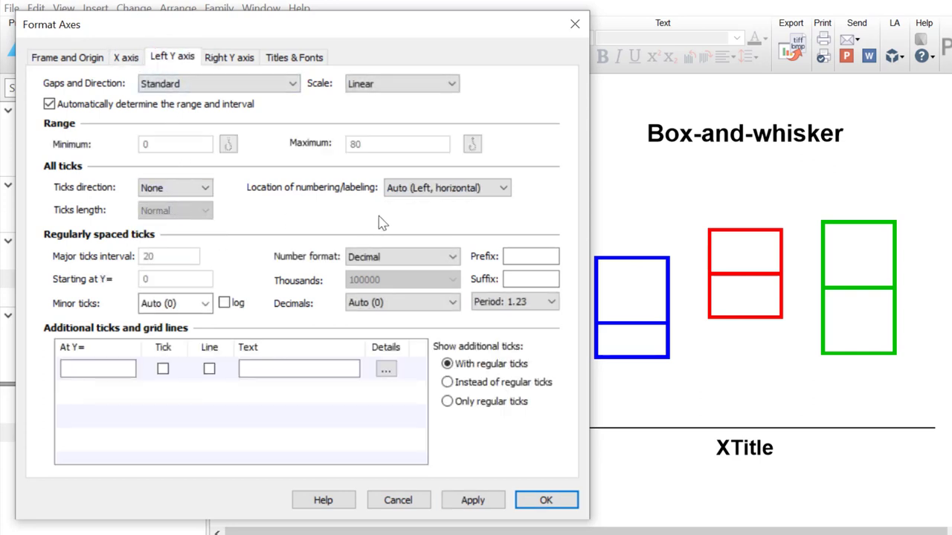
{"action": "left_click", "coordinate": [428, 188]}
{"action": "left_click", "coordinate": [414, 214]}
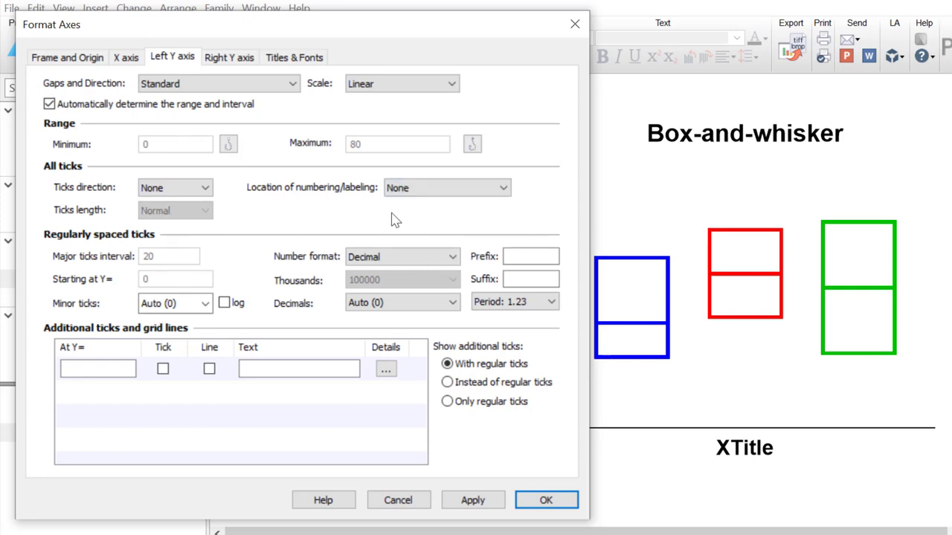
{"action": "left_click", "coordinate": [546, 501]}
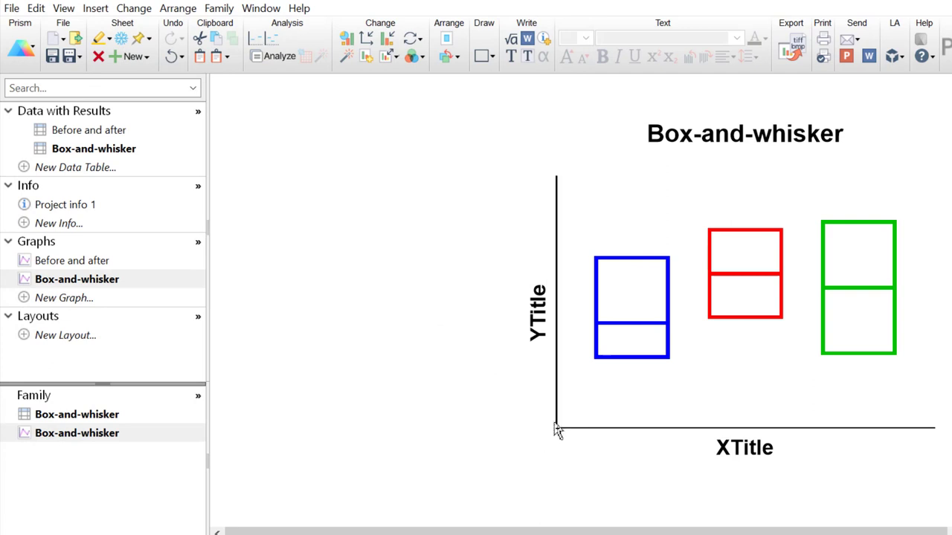
Delete the Y axis title, the X axis title and the main title from the Box-and-whisker graph.
{"action": "left_click_drag", "start_coordinate": [541, 531], "coordinate": [630, 531]}
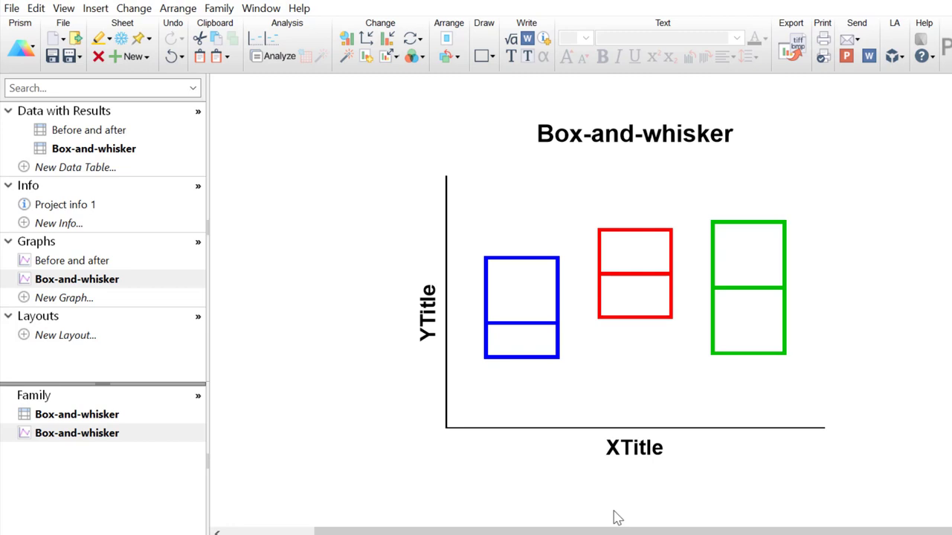
{"action": "left_click", "coordinate": [428, 305]}
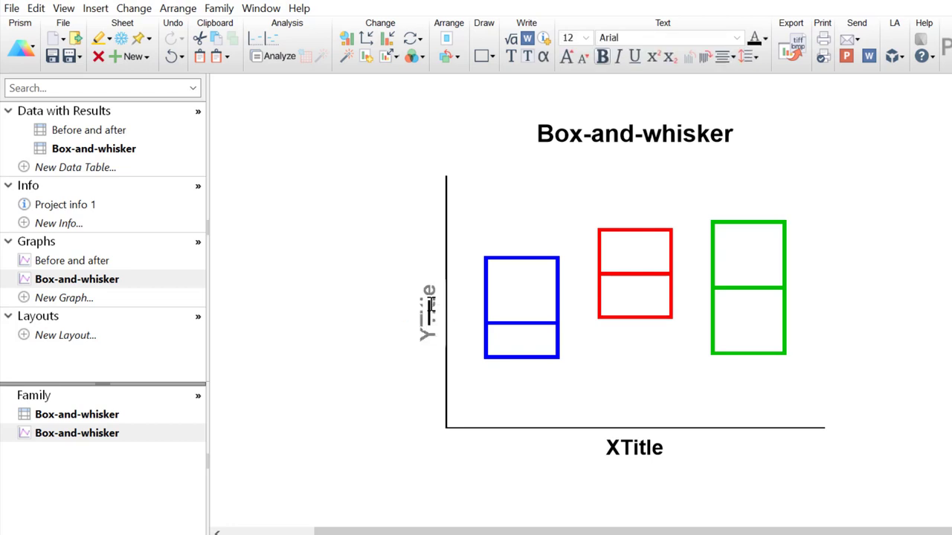
{"action": "left_click", "coordinate": [623, 442]}
{"action": "double_click", "coordinate": [619, 135]}
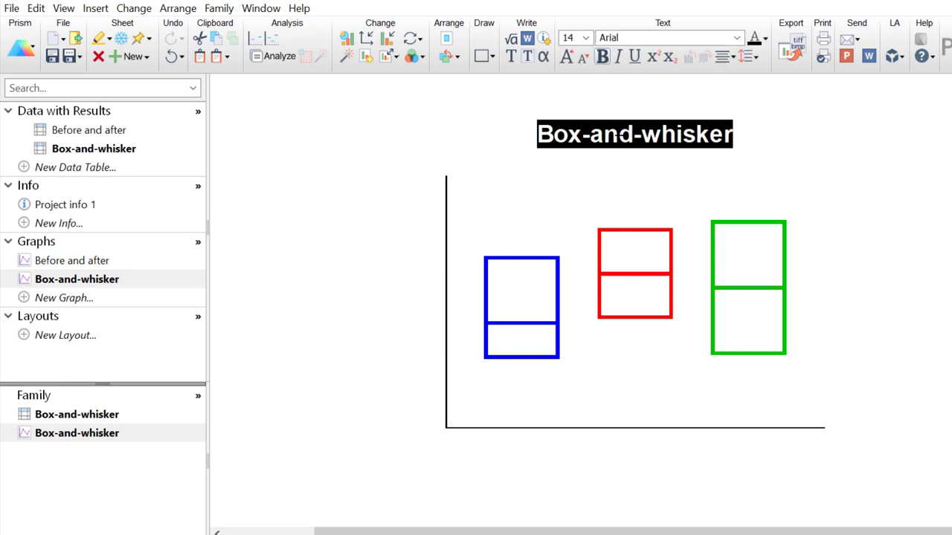
{"action": "key", "text": "Delete"}
{"action": "left_click", "coordinate": [942, 210]}
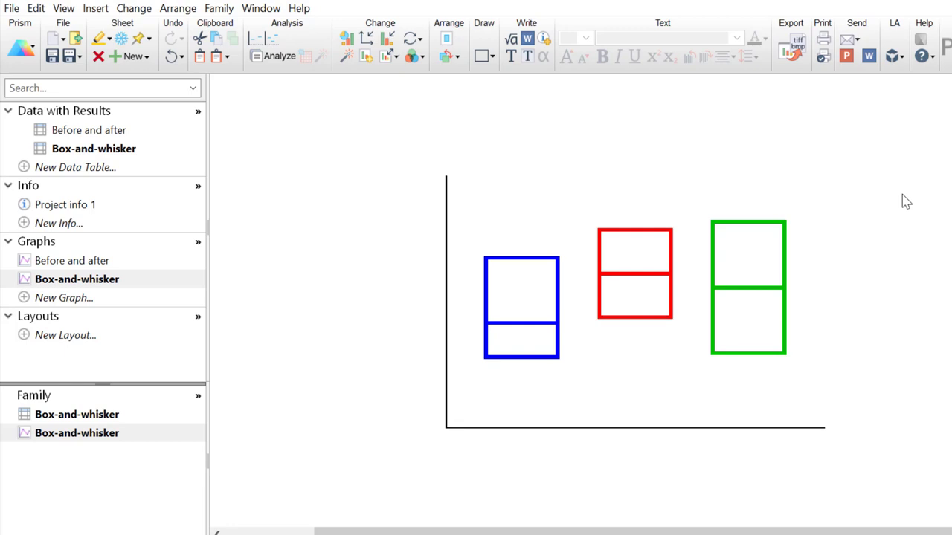
Create a portrait layout with two stacked graph placeholders and place the Box-and-whisker graph in the upper one.
{"action": "left_click", "coordinate": [64, 342]}
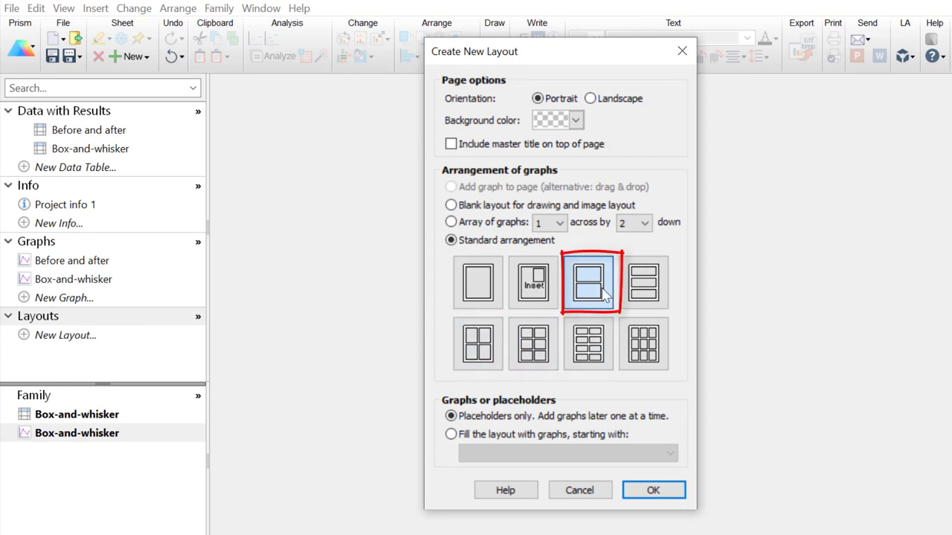
{"action": "left_click", "coordinate": [647, 495]}
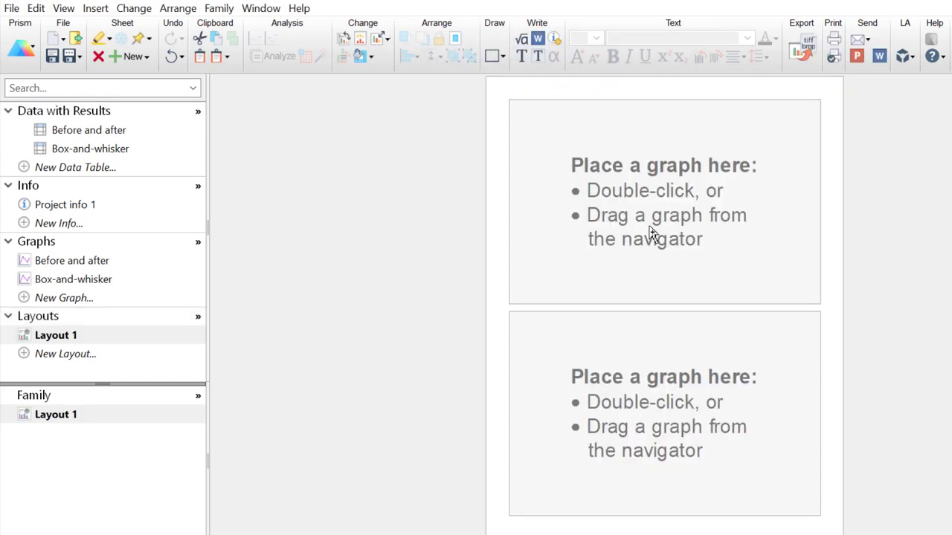
{"action": "double_click", "coordinate": [649, 233]}
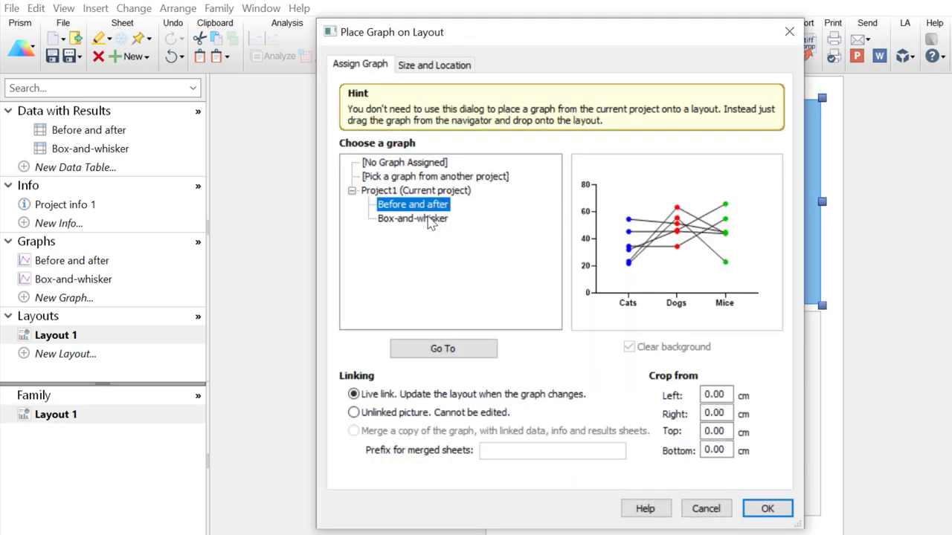
{"action": "left_click", "coordinate": [431, 221]}
{"action": "left_click", "coordinate": [762, 510]}
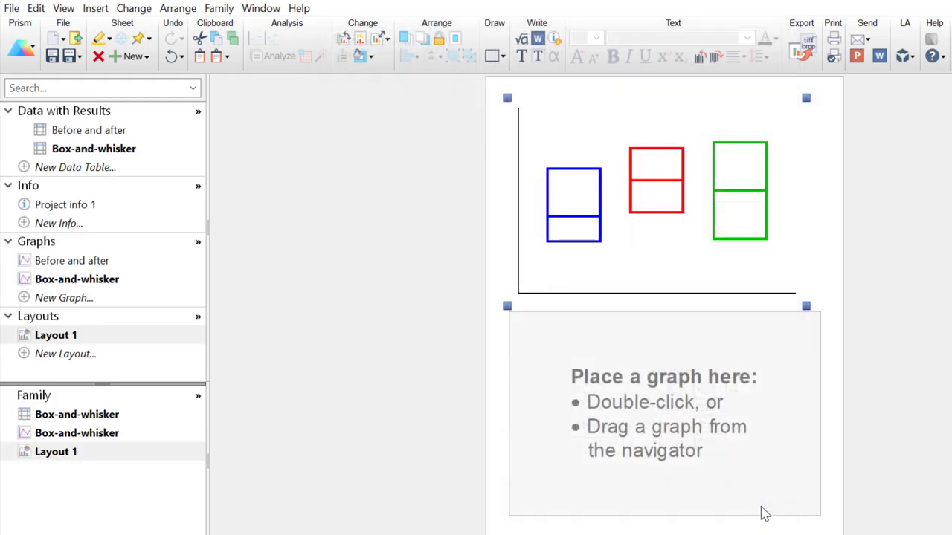
Place the Before and after graph in the lower placeholder of the layout.
{"action": "left_click", "coordinate": [699, 398]}
{"action": "double_click", "coordinate": [697, 394]}
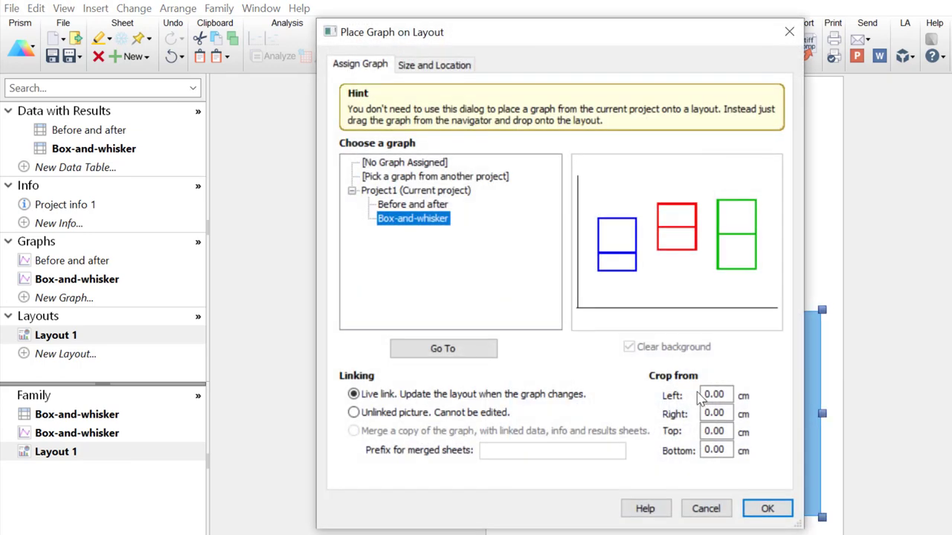
{"action": "left_click", "coordinate": [437, 204]}
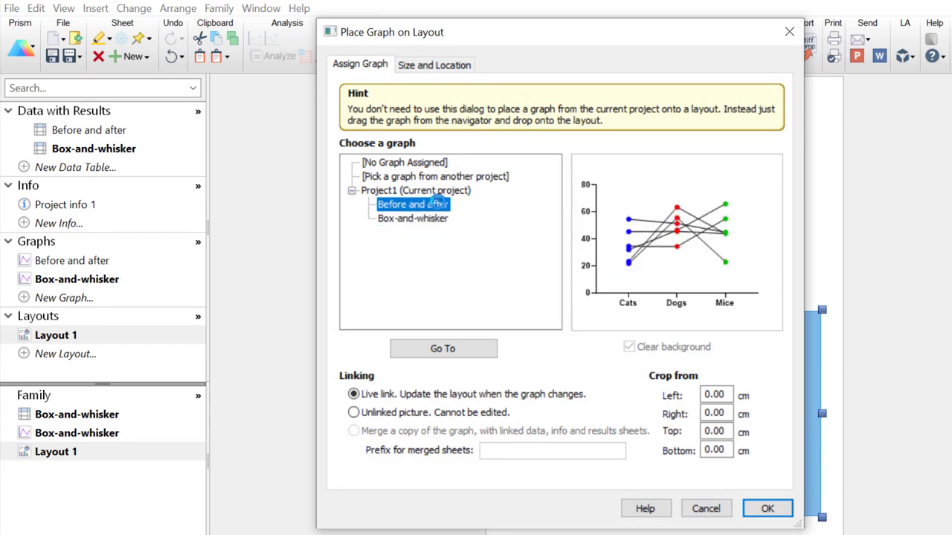
{"action": "left_click", "coordinate": [764, 507]}
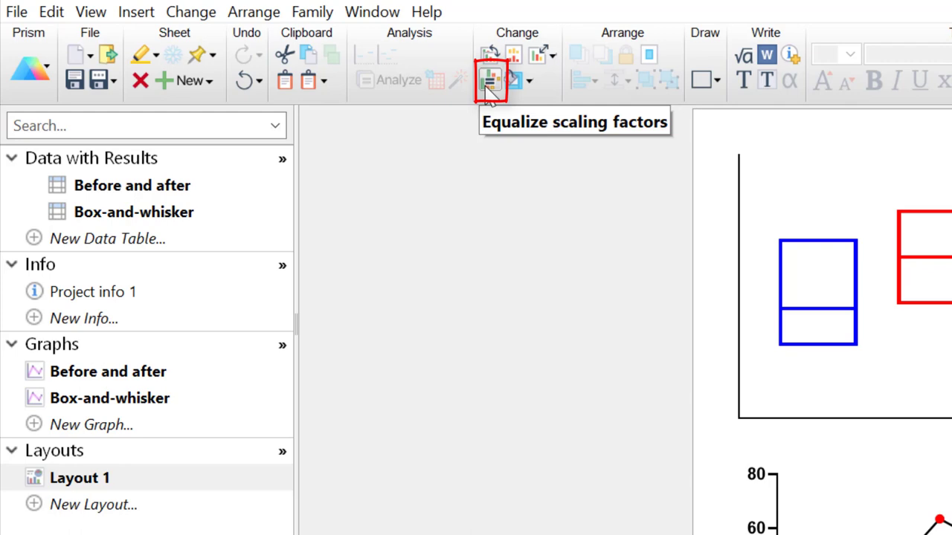
Equalize the scaling factors of all graphs on the layout by reducing them to match the smallest (181%).
{"action": "left_click", "coordinate": [490, 92]}
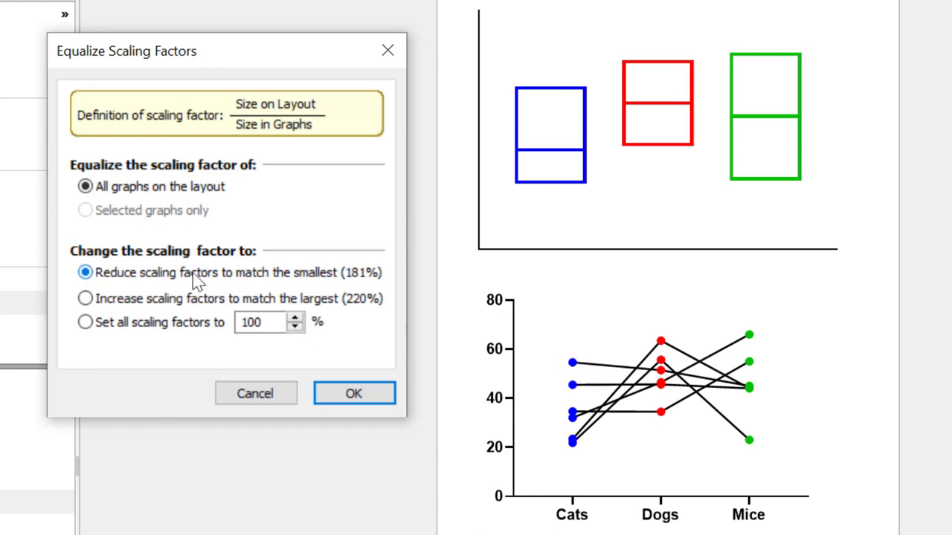
{"action": "left_click", "coordinate": [119, 302]}
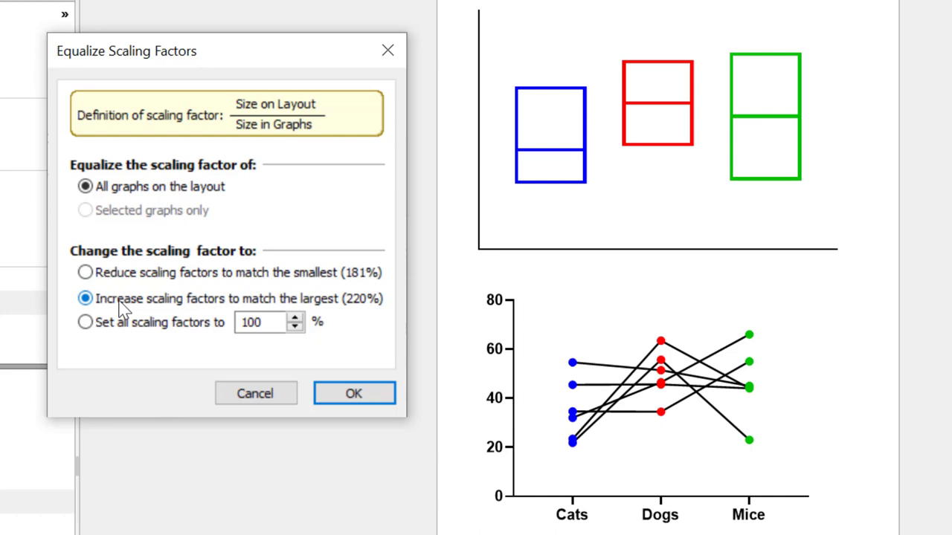
{"action": "left_click", "coordinate": [123, 319]}
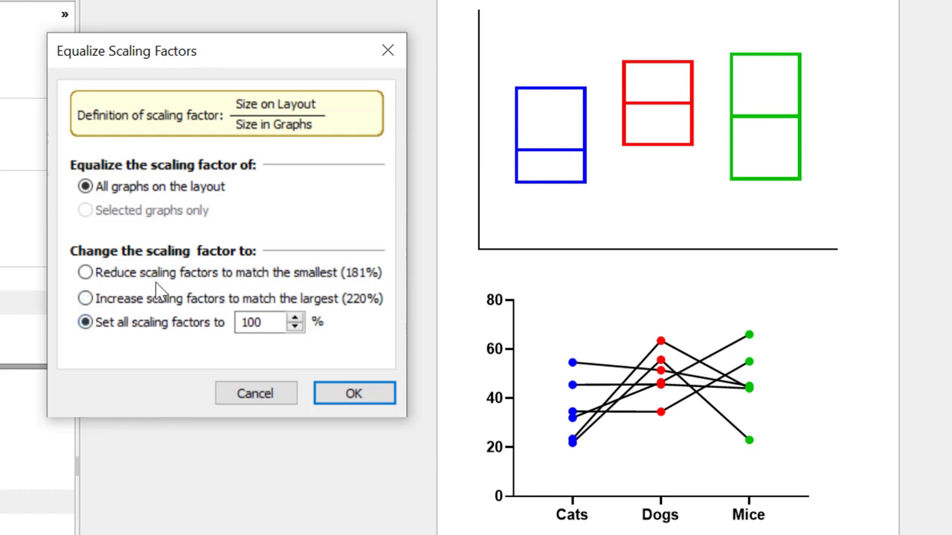
{"action": "left_click", "coordinate": [165, 274]}
{"action": "left_click", "coordinate": [332, 401]}
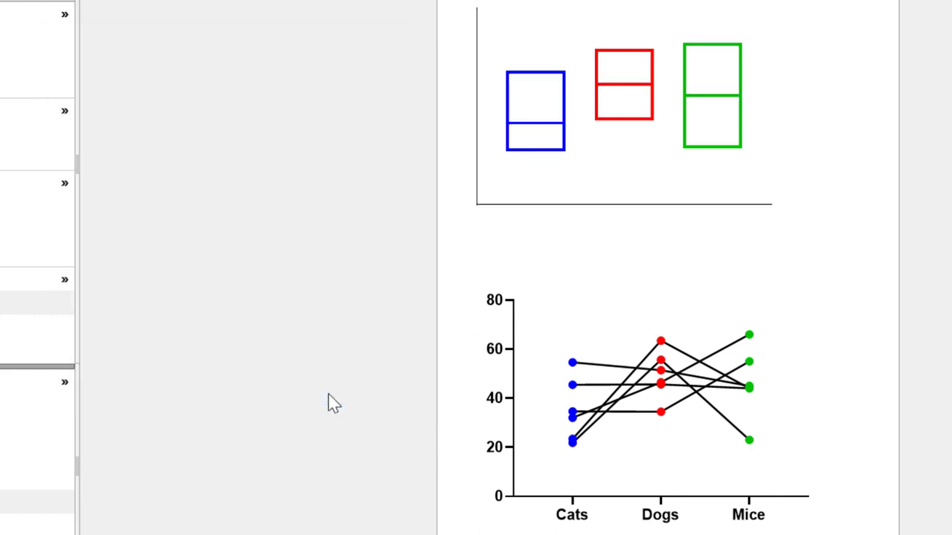
Reposition the Box-and-whisker graph on the page and superimpose the Before and after graph on it with the axes aligned.
{"action": "left_click_drag", "start_coordinate": [600, 139], "coordinate": [639, 132]}
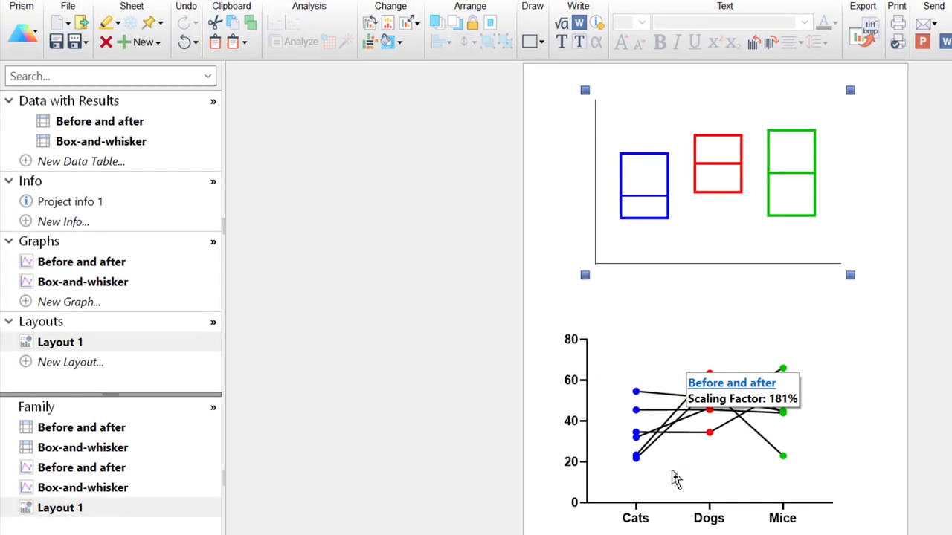
{"action": "left_click_drag", "start_coordinate": [669, 476], "coordinate": [684, 244]}
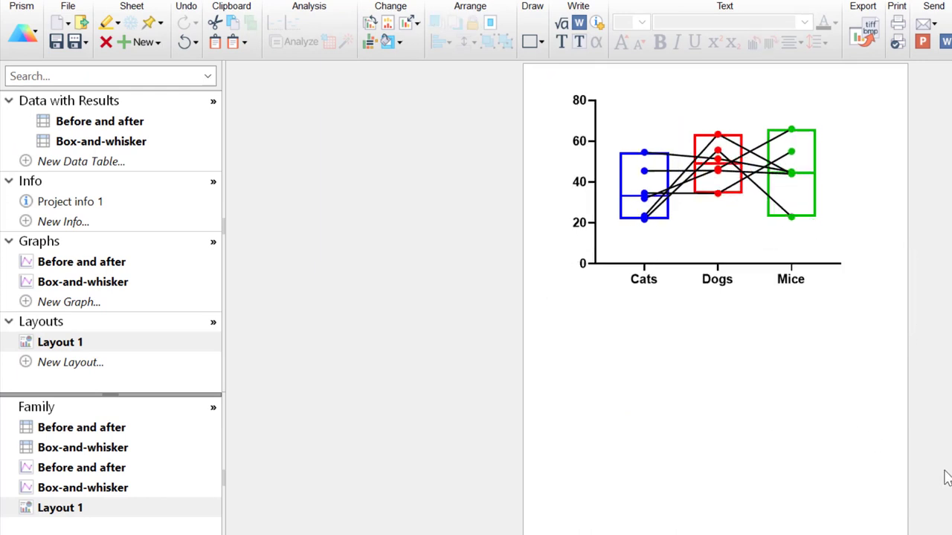
{"action": "scroll", "coordinate": [800, 486], "scroll_direction": "up", "scroll_amount": 1}
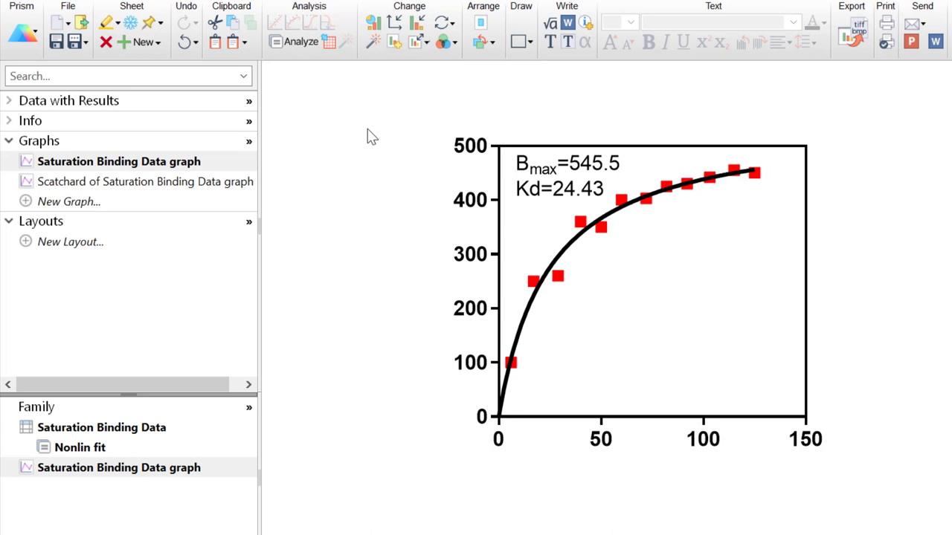
Review the Scatchard and Saturation Binding Data graphs and create a portrait layout with two stacked graph placeholders.
{"action": "left_click", "coordinate": [205, 183]}
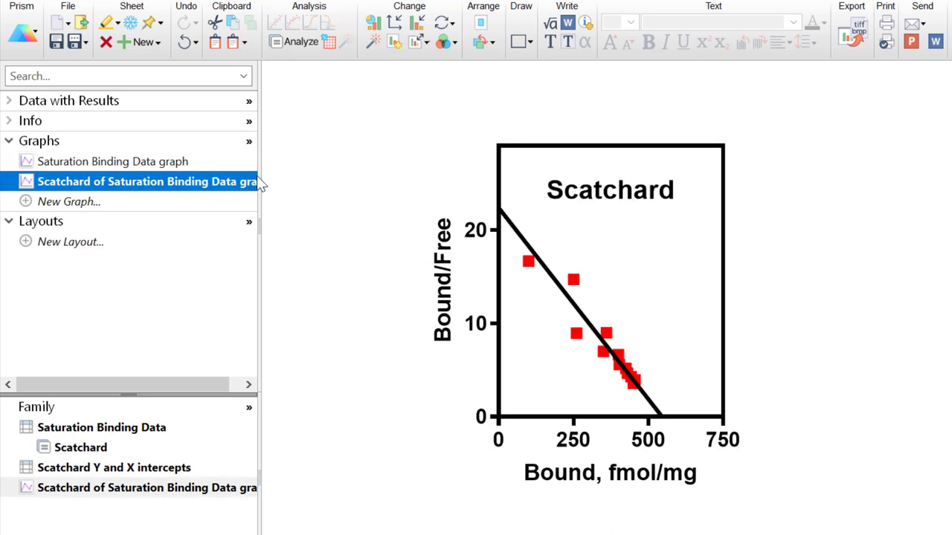
{"action": "mouse_move", "coordinate": [260, 184]}
{"action": "left_click", "coordinate": [223, 161]}
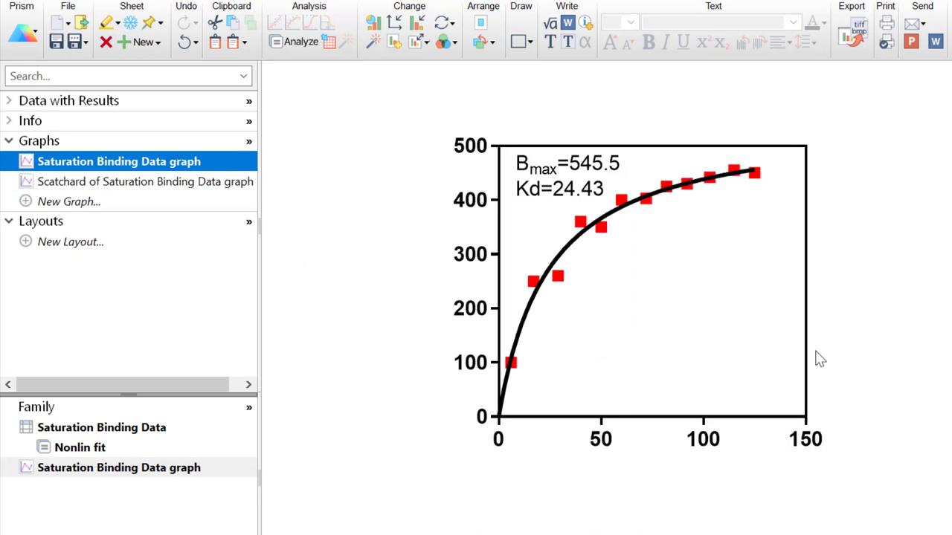
{"action": "left_click", "coordinate": [128, 248]}
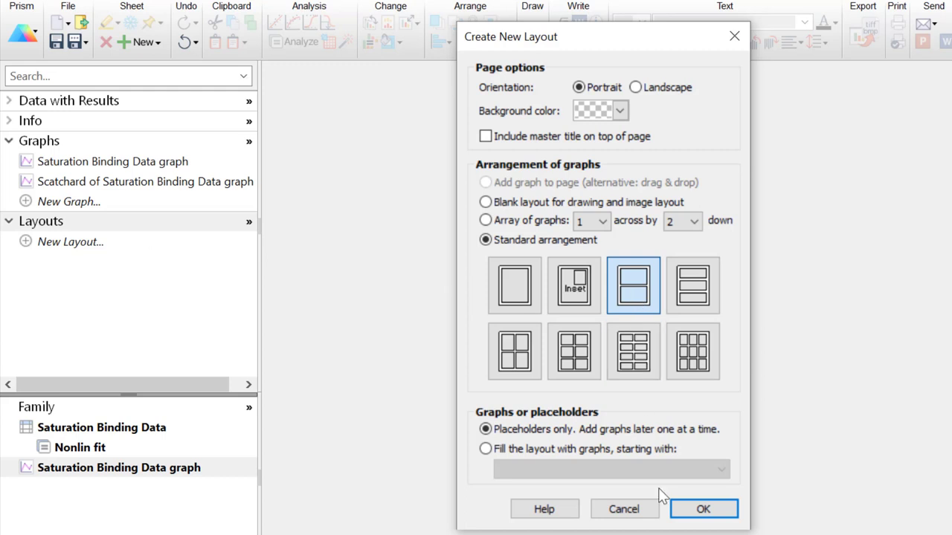
{"action": "left_click", "coordinate": [699, 513]}
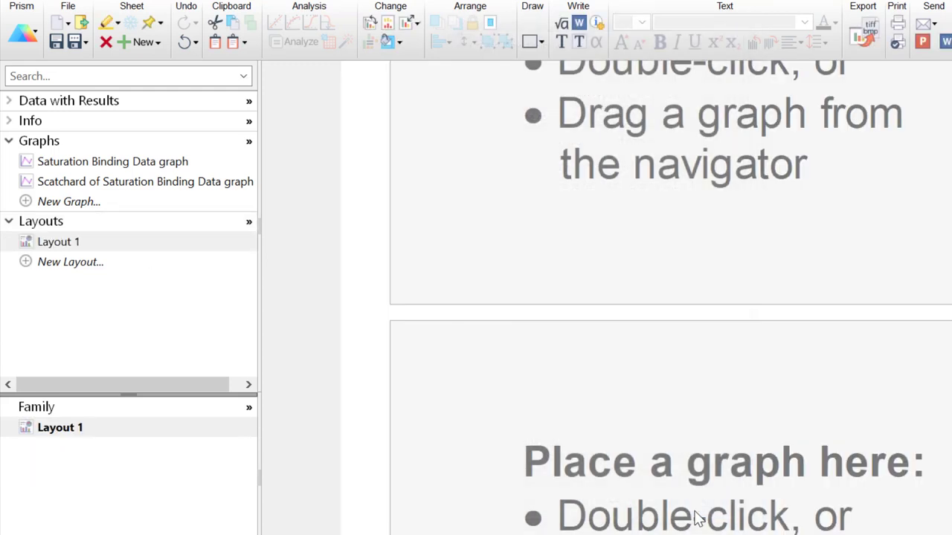
Place the Saturation Binding Data graph in the upper placeholder and the Scatchard of Saturation Binding Data graph in the lower one, both live-linked.
{"action": "double_click", "coordinate": [669, 207]}
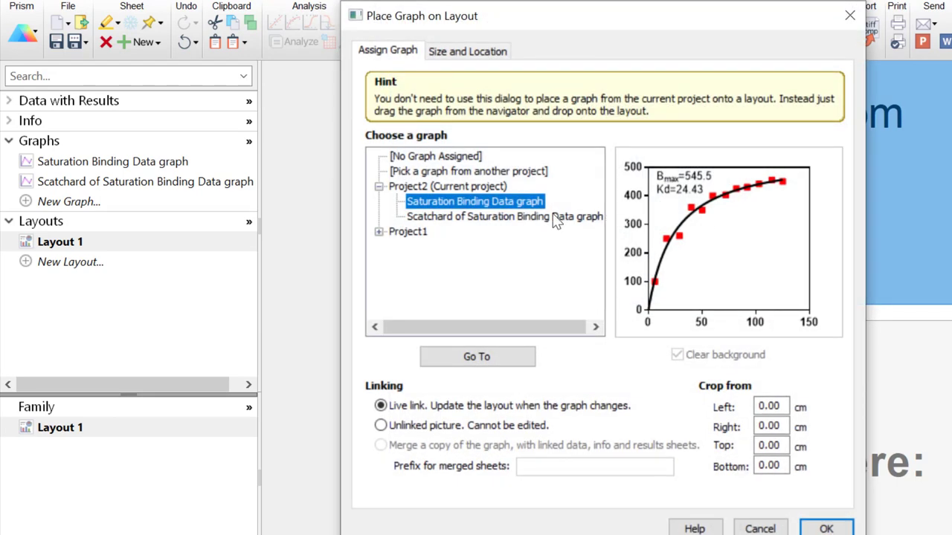
{"action": "left_click", "coordinate": [827, 527]}
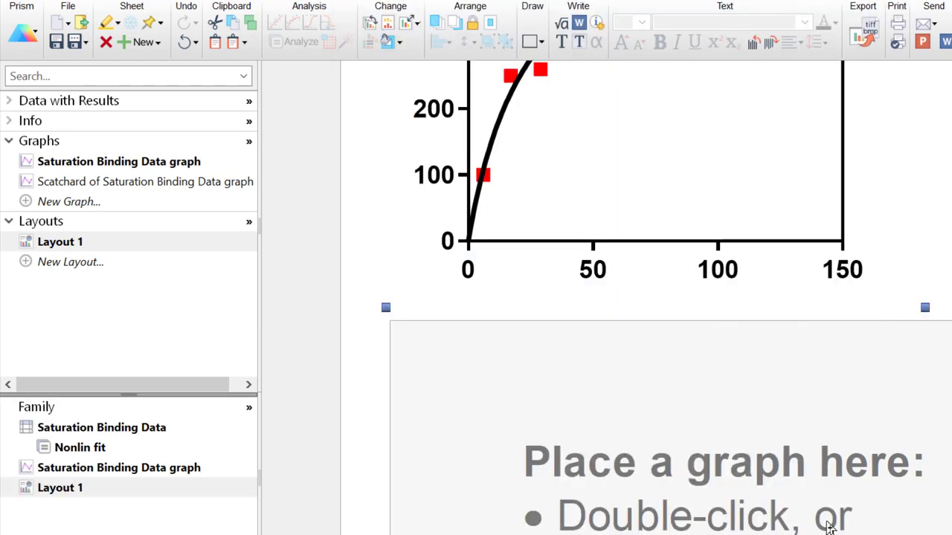
{"action": "double_click", "coordinate": [728, 406]}
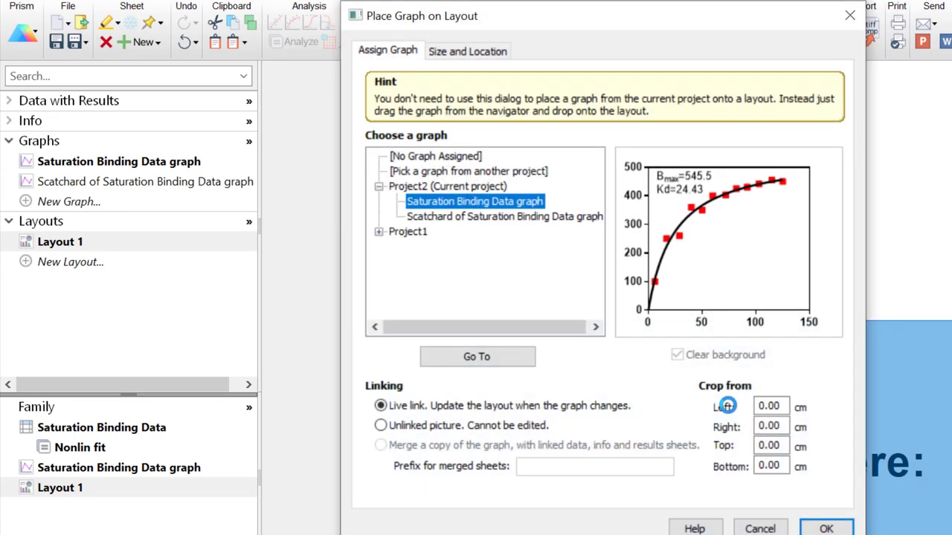
{"action": "left_click", "coordinate": [533, 217]}
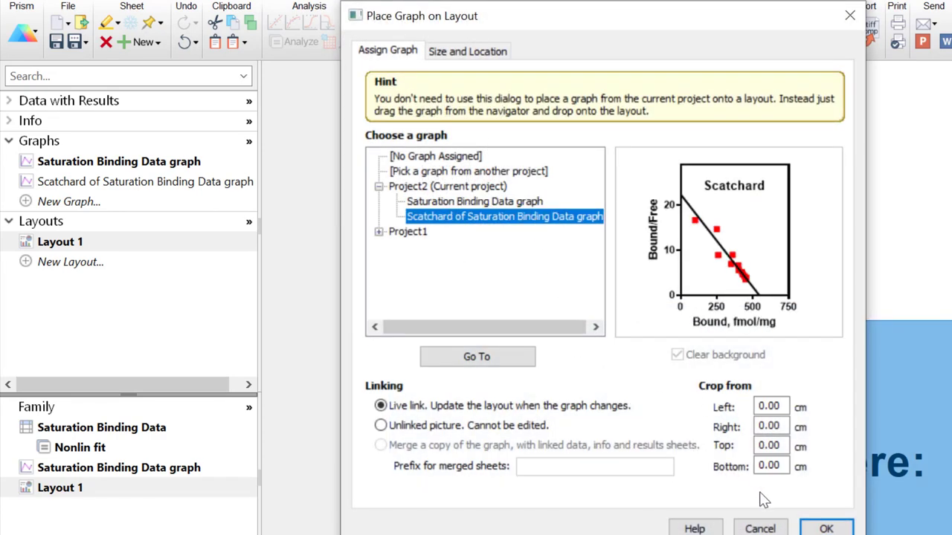
{"action": "left_click", "coordinate": [826, 528]}
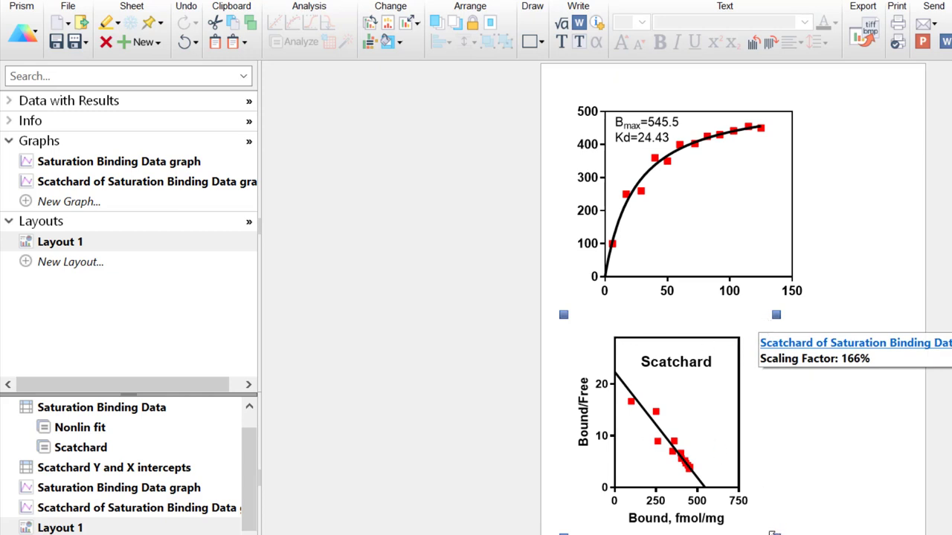
Shrink the Scatchard graph and move it into the empty lower-right area of the Saturation Binding Data graph as an inset.
{"action": "left_click_drag", "start_coordinate": [773, 533], "coordinate": [655, 411]}
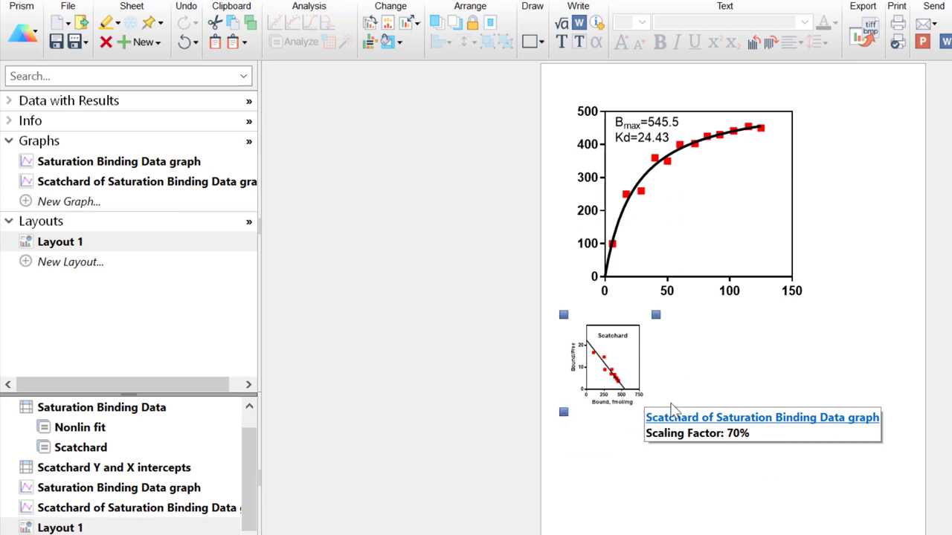
{"action": "left_click_drag", "start_coordinate": [654, 313], "coordinate": [693, 274]}
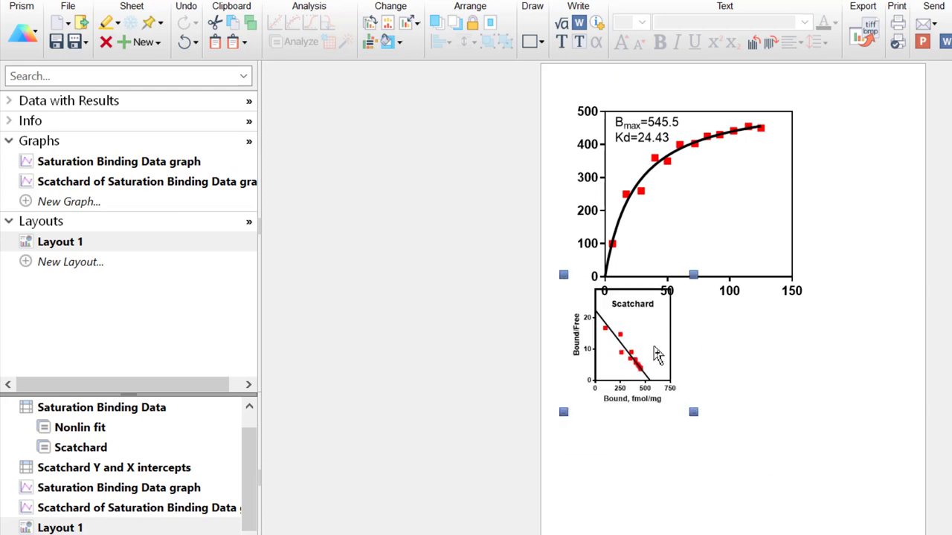
{"action": "left_click_drag", "start_coordinate": [645, 373], "coordinate": [733, 300]}
{"action": "scroll", "coordinate": [743, 253], "scroll_direction": "up", "scroll_amount": 2}
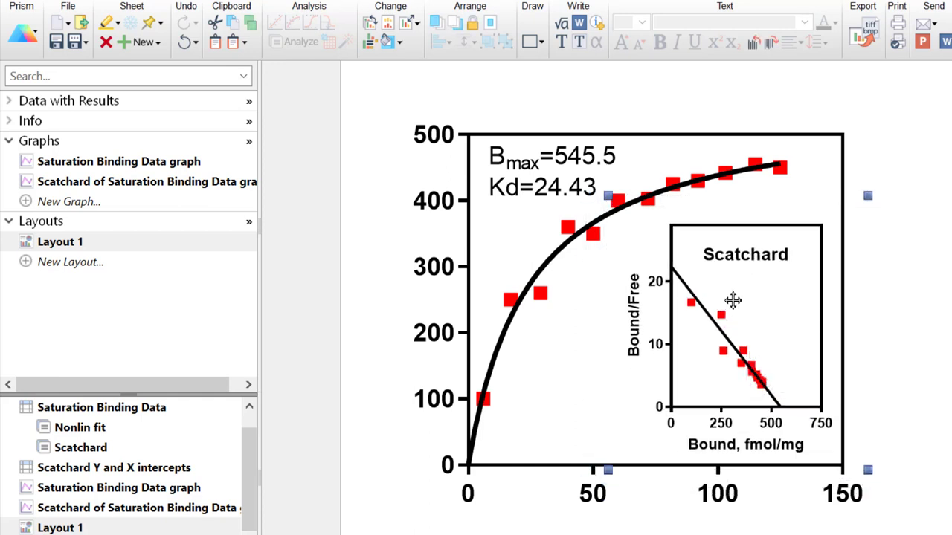